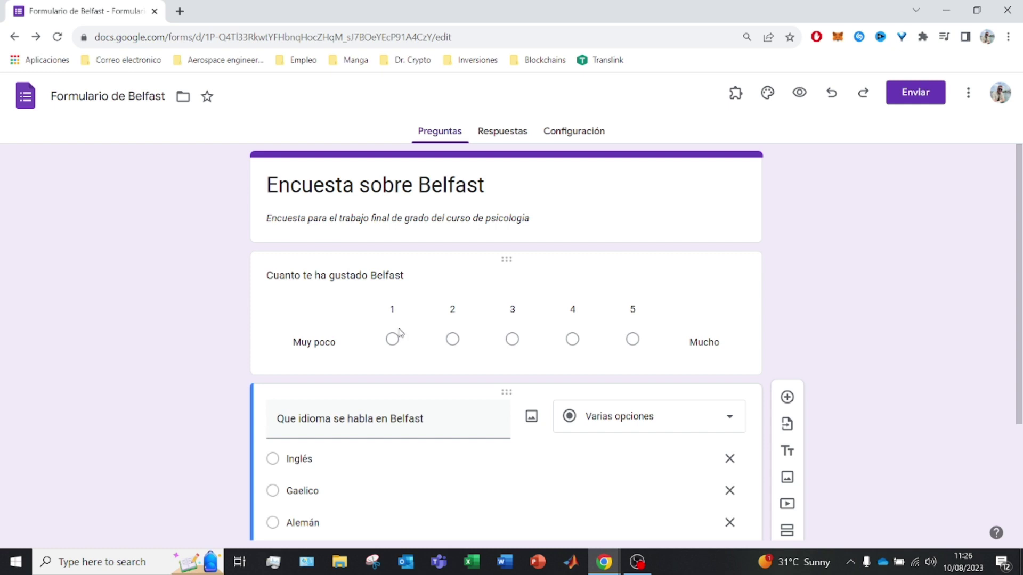
- Add a multiple-choice (Varias opciones) question after the language question, titled "Que es lo que mas te ha gustado de Belfast"
{"action": "scroll", "coordinate": [508, 324], "scroll_direction": "down", "scroll_amount": 3}
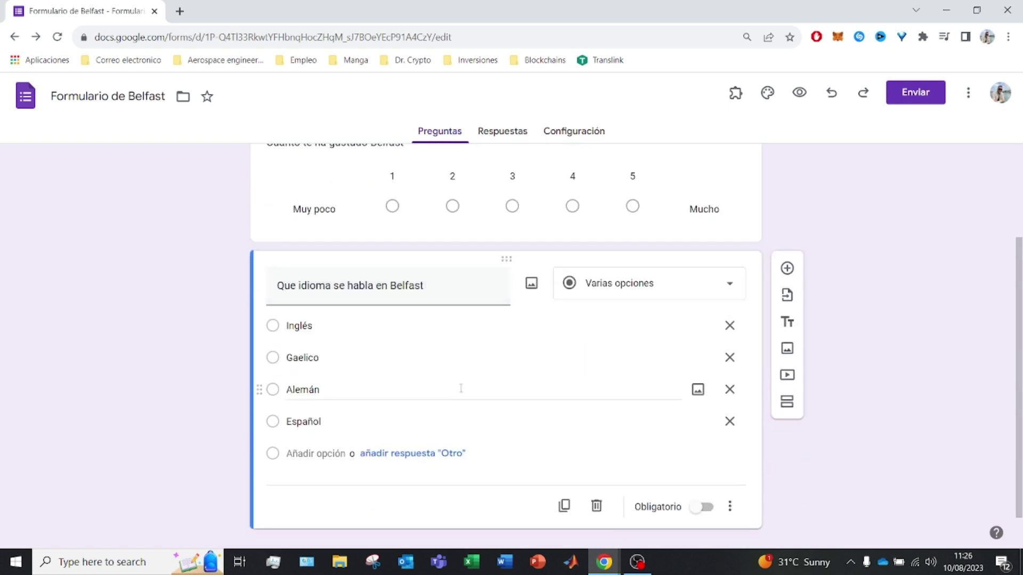
{"action": "scroll", "coordinate": [482, 382], "scroll_direction": "down", "scroll_amount": 1}
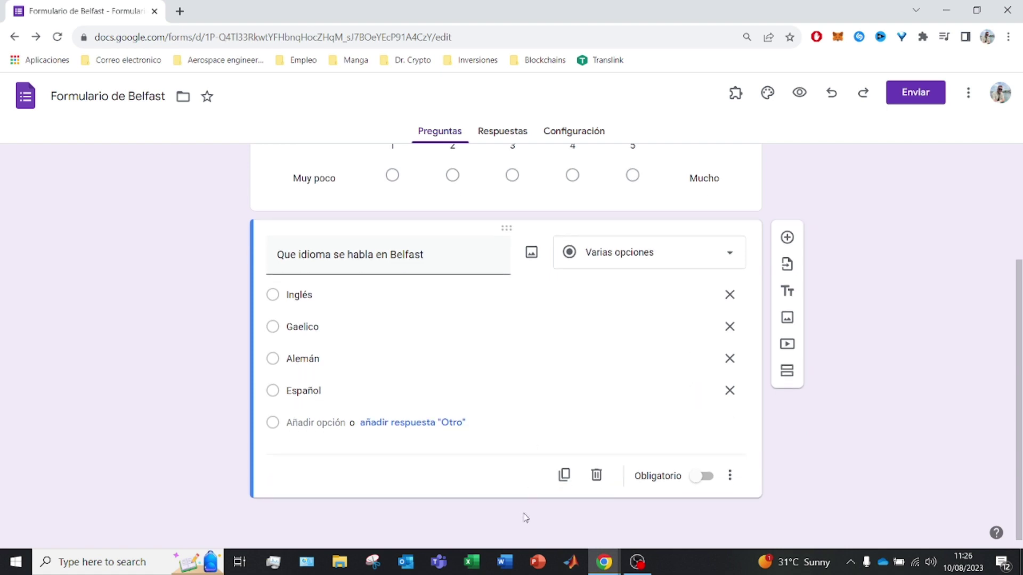
{"action": "scroll", "coordinate": [597, 529], "scroll_direction": "up", "scroll_amount": 3}
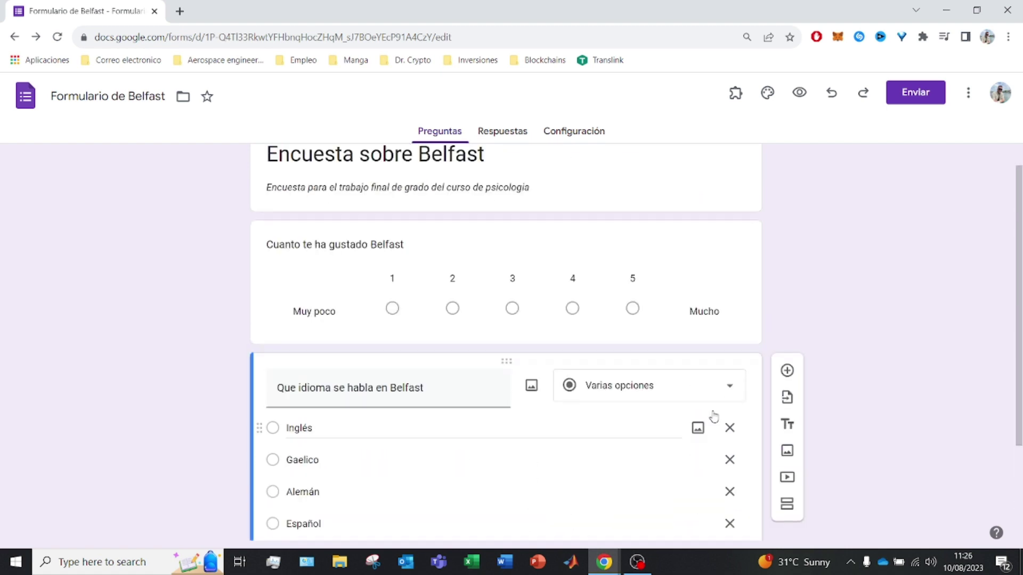
{"action": "left_click", "coordinate": [786, 371]}
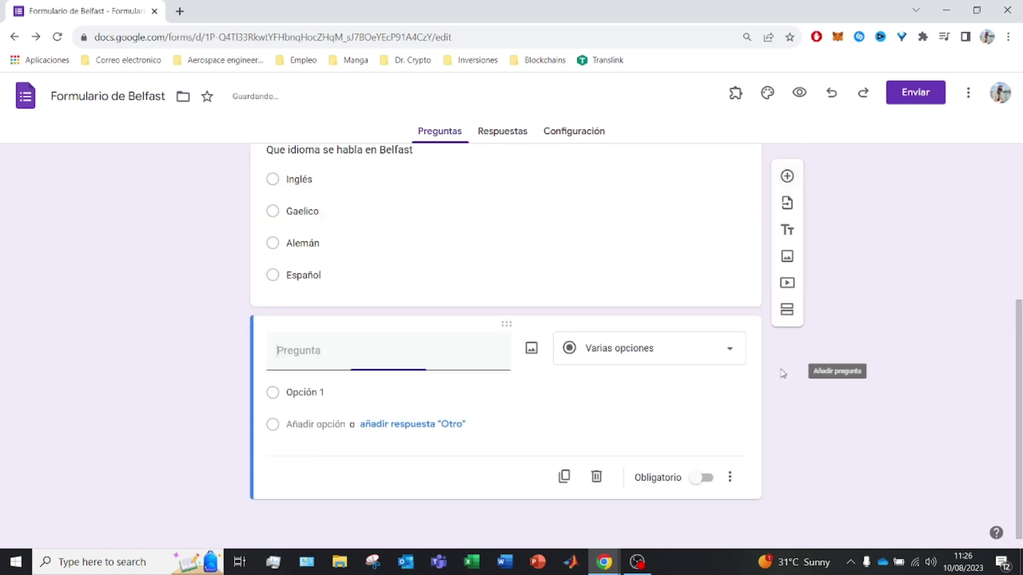
{"action": "left_click", "coordinate": [644, 363]}
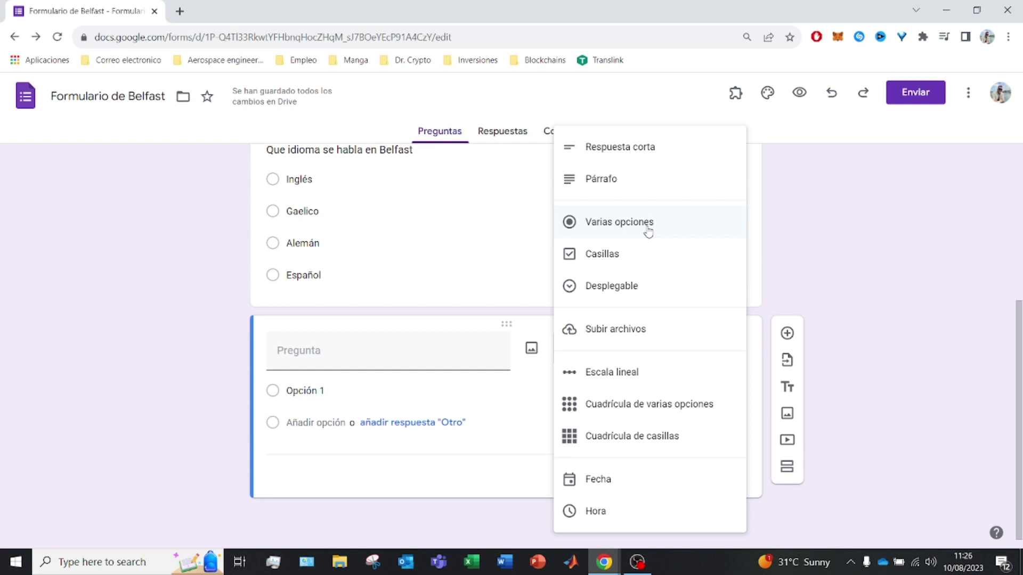
{"action": "left_click", "coordinate": [648, 231]}
{"action": "left_click", "coordinate": [322, 351]}
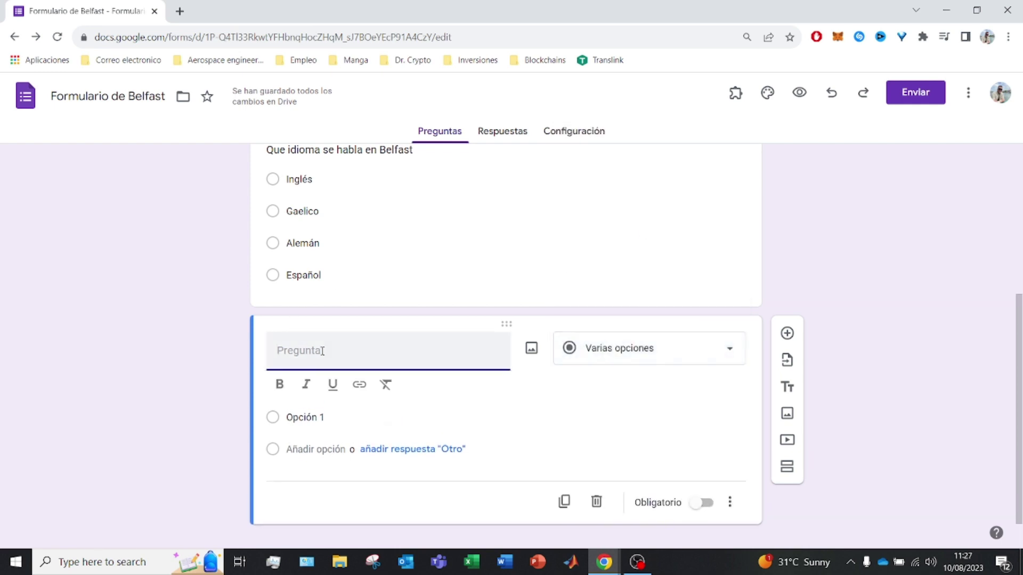
{"action": "type", "text": "Que es lo que mas te ha"}
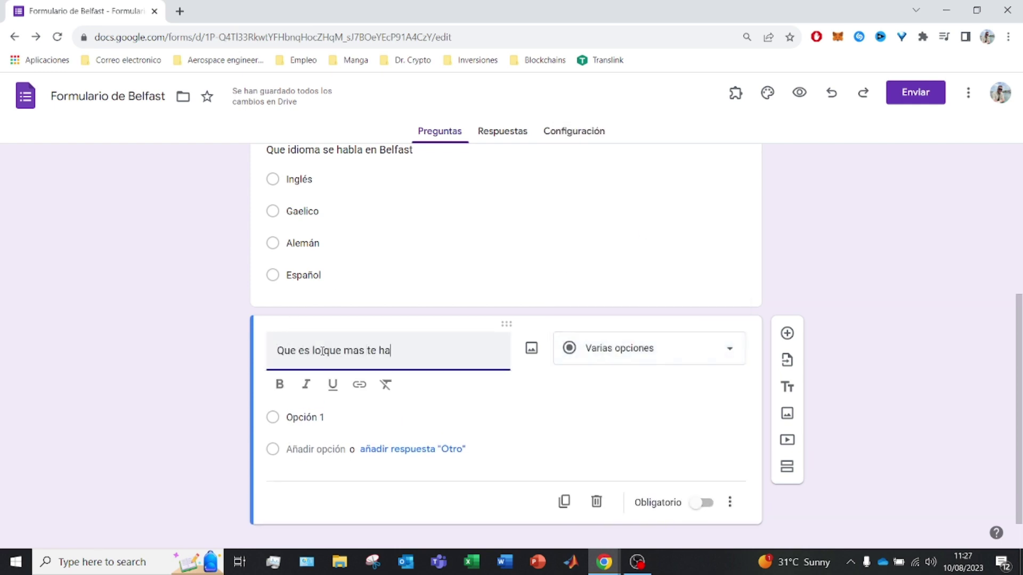
{"action": "type", "text": " gustado de Belfast"}
- Enter the new question's four answer options: "La catedral", "El hotel en el que me alojaba", "La torre del reloj" and "Los bares"
{"action": "left_click", "coordinate": [290, 413]}
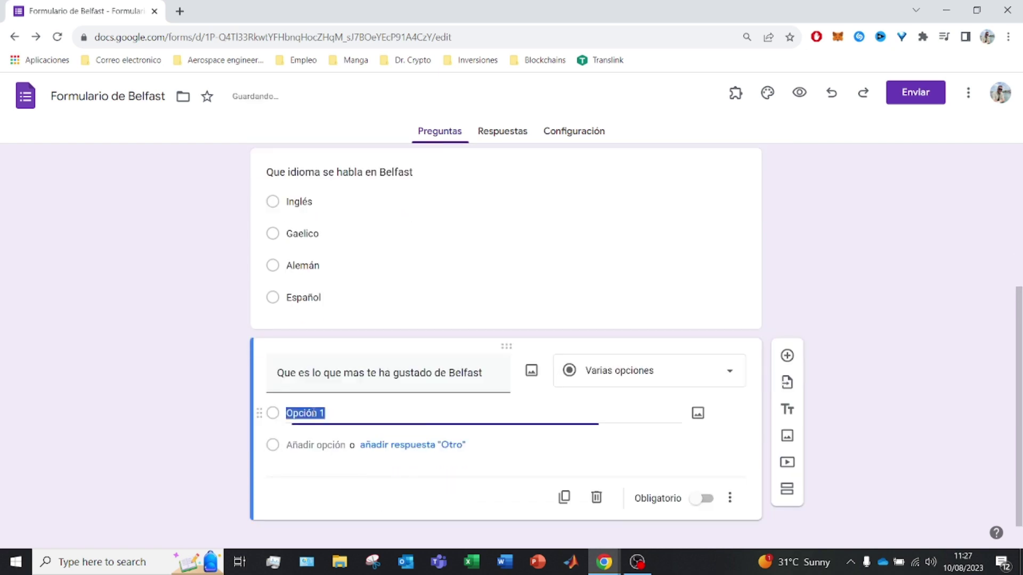
{"action": "type", "text": "La catedral"}
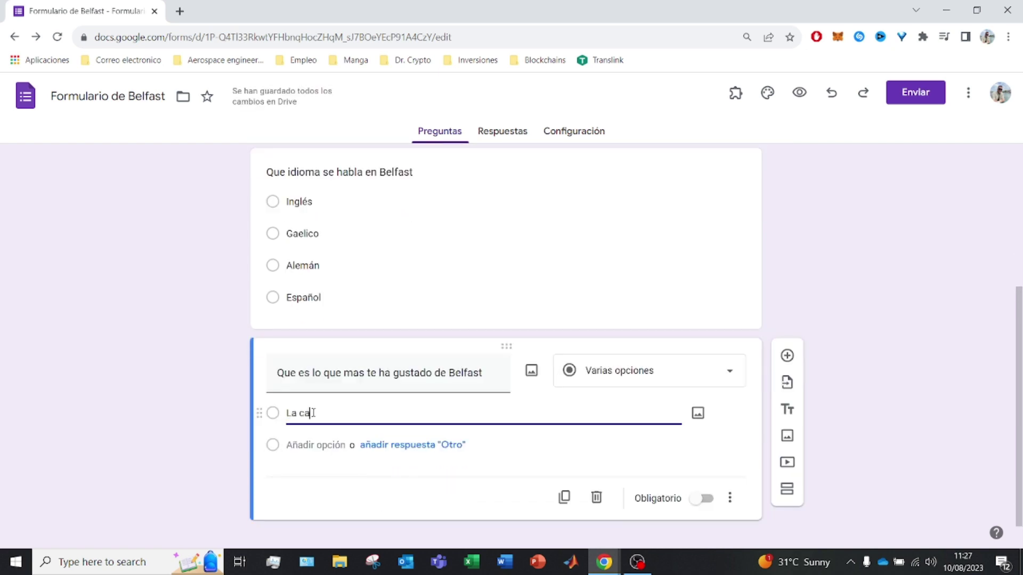
{"action": "left_click", "coordinate": [315, 444]}
{"action": "type", "text": "El hotel en el que me alojaba"}
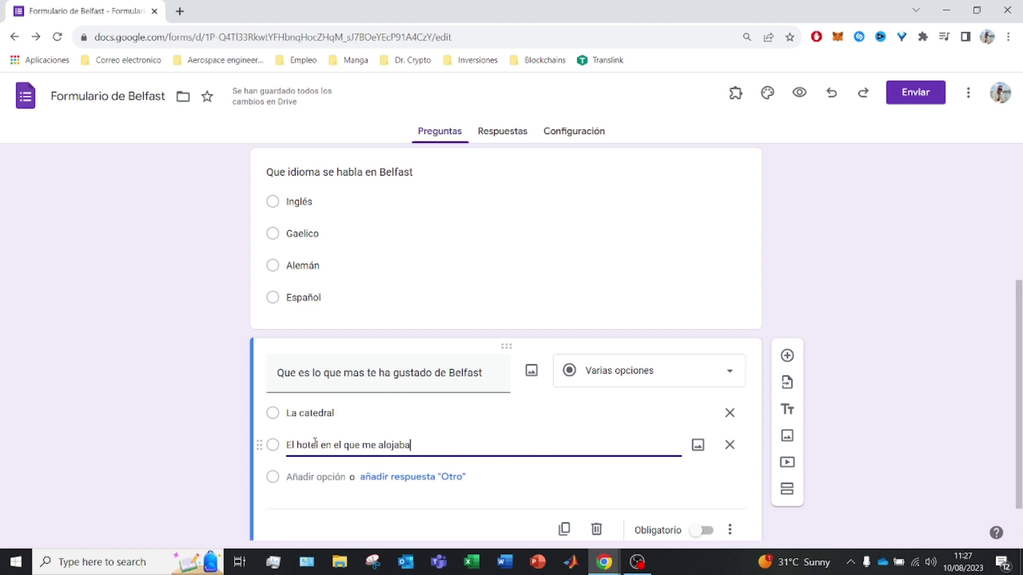
{"action": "key", "text": "Return"}
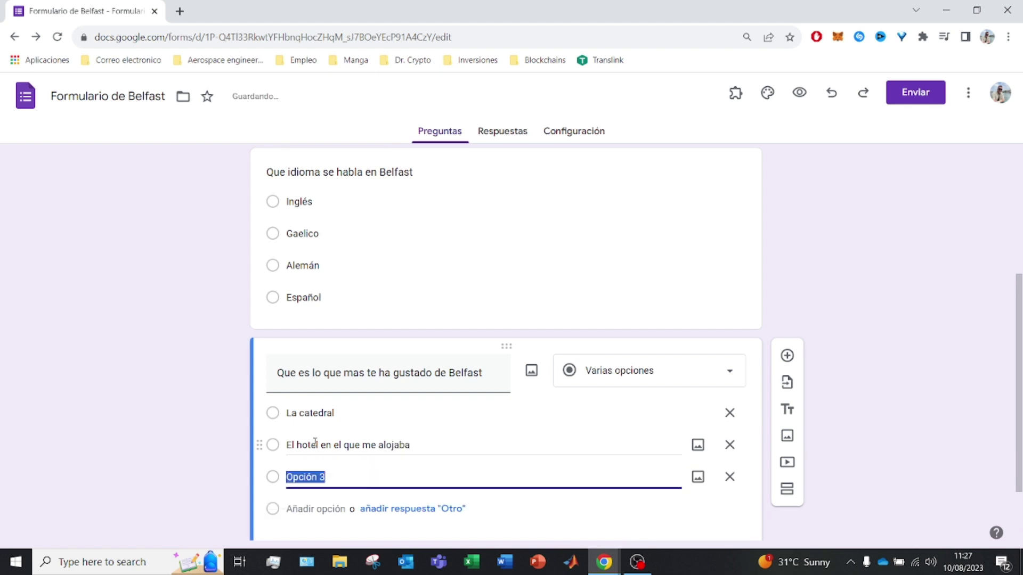
{"action": "type", "text": "La torre del "}
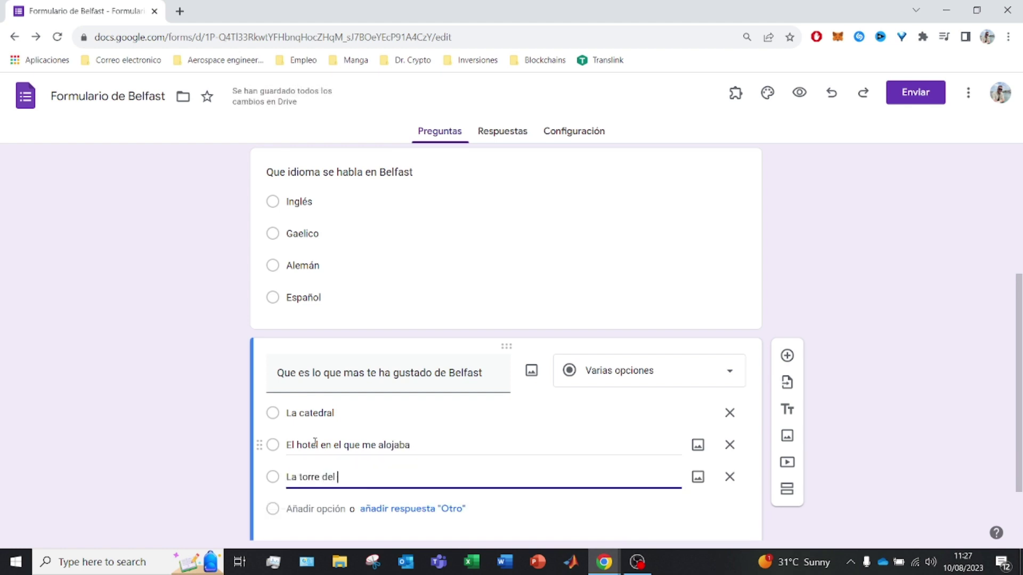
{"action": "type", "text": "reloj"}
{"action": "key", "text": "Return"}
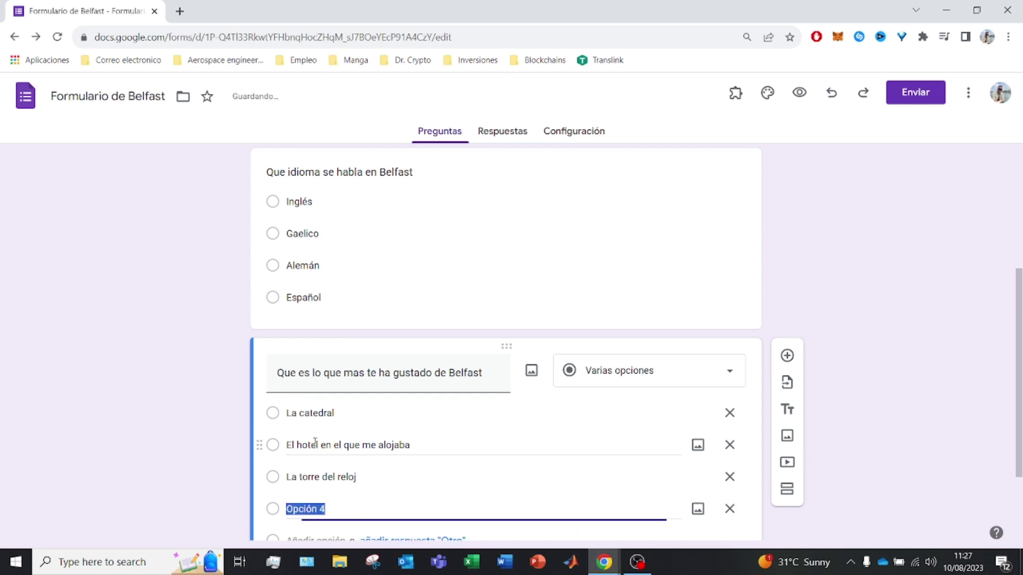
{"action": "type", "text": "Los bares"}
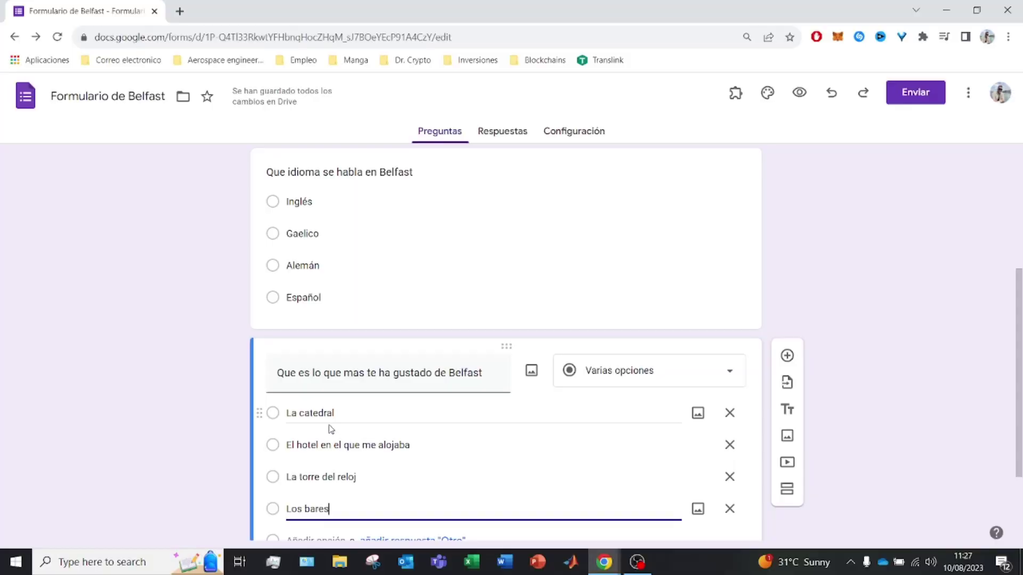
- Enable "Ir a la sección según la respuesta" for the question about what was liked most in Belfast
{"action": "scroll", "coordinate": [329, 425], "scroll_direction": "down", "scroll_amount": 1}
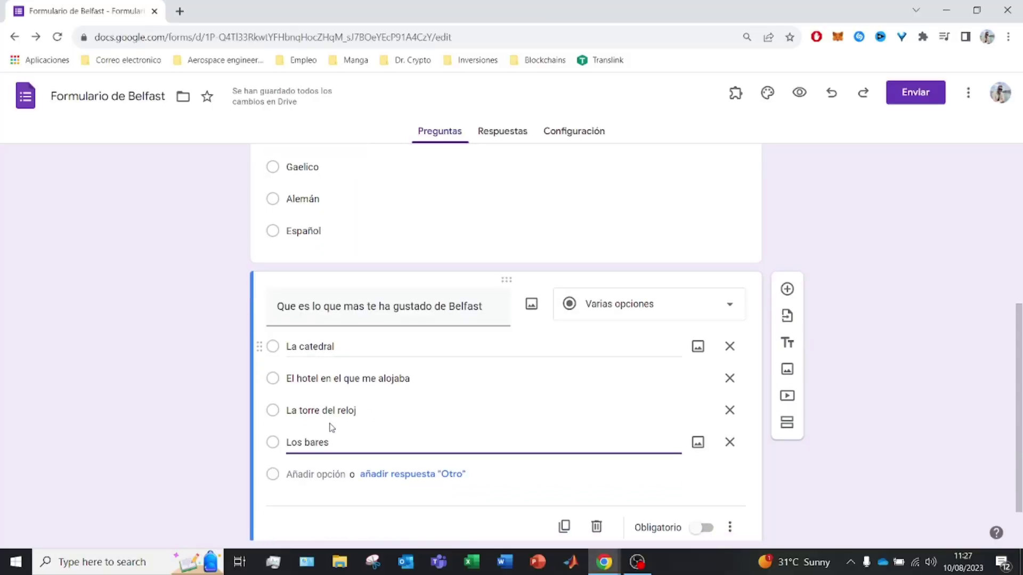
{"action": "scroll", "coordinate": [363, 403], "scroll_direction": "down", "scroll_amount": 1}
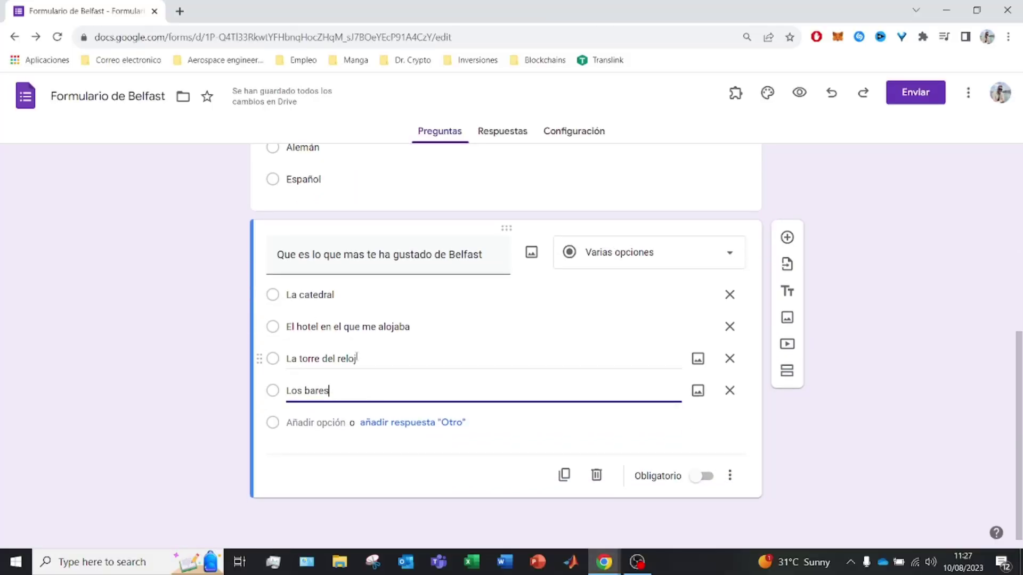
{"action": "left_click", "coordinate": [730, 475]}
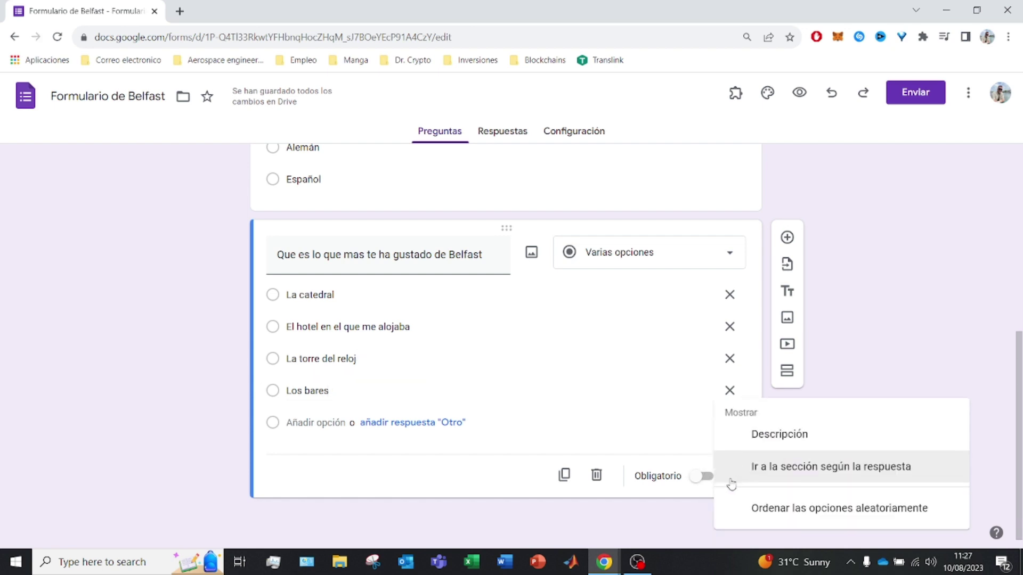
{"action": "left_click", "coordinate": [758, 477]}
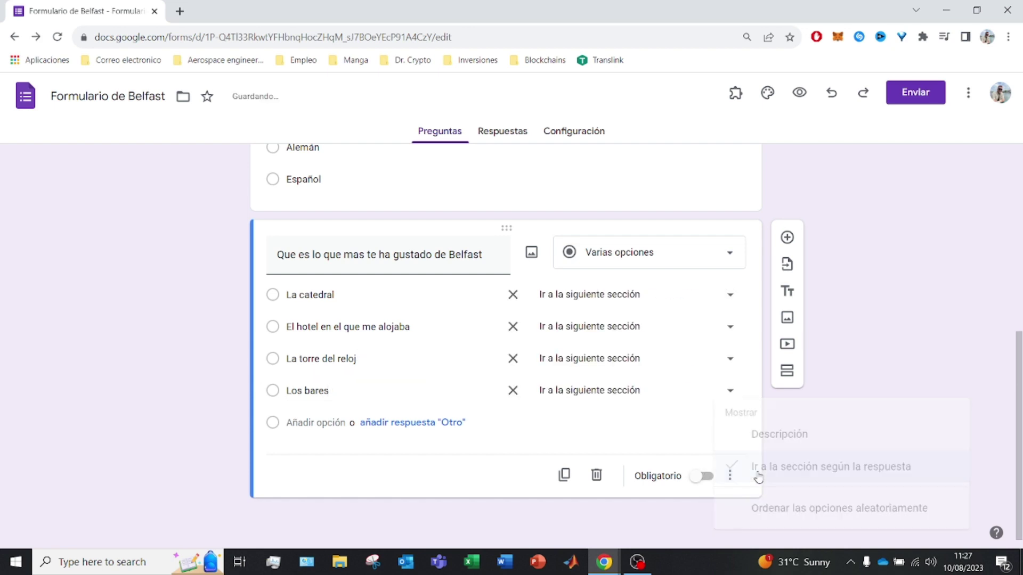
- Examine the section destinations offered for the "La catedral" and "El hotel en el que me alojaba" answers
{"action": "left_click", "coordinate": [592, 305]}
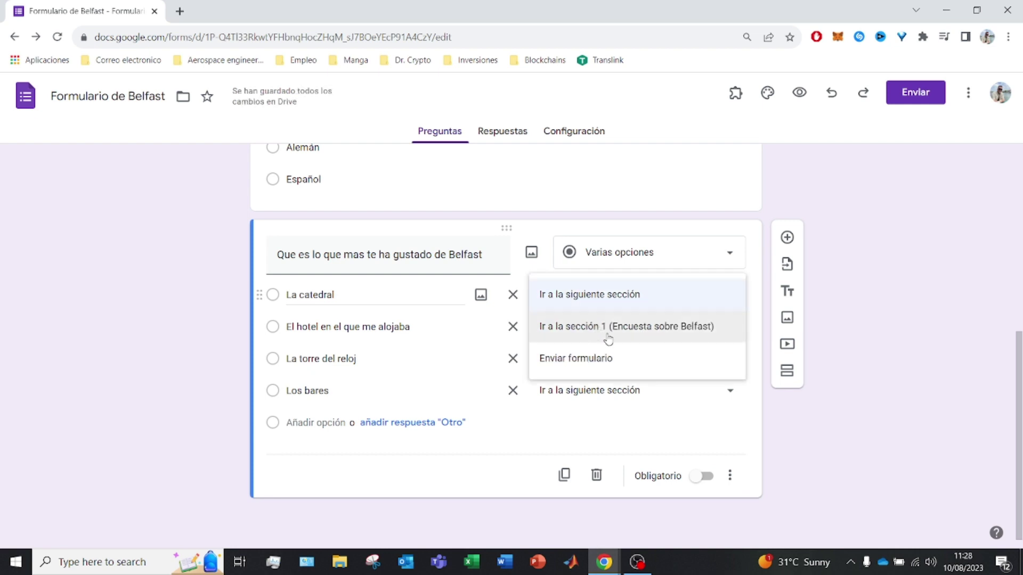
{"action": "left_click", "coordinate": [614, 300]}
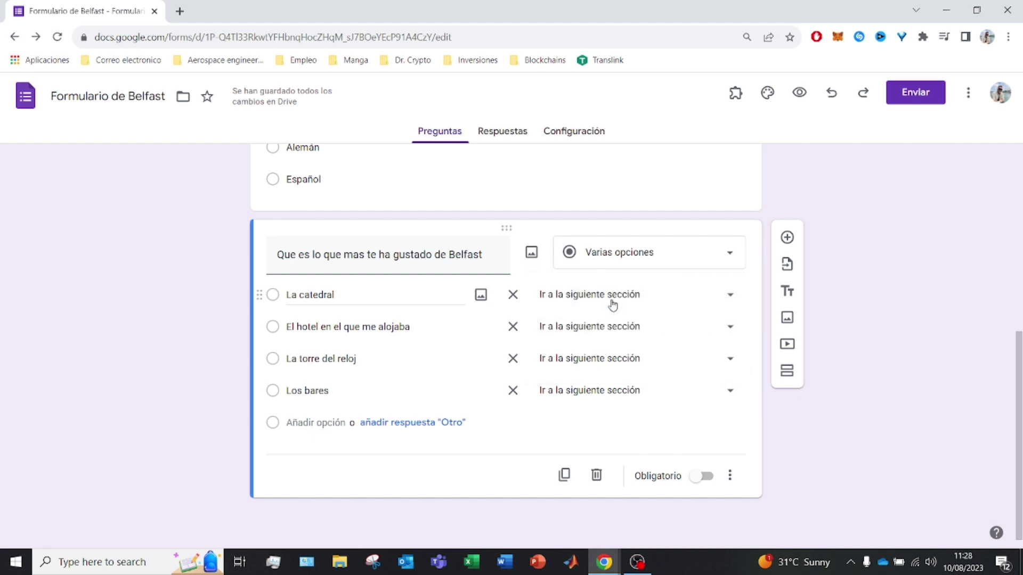
{"action": "left_click", "coordinate": [625, 330]}
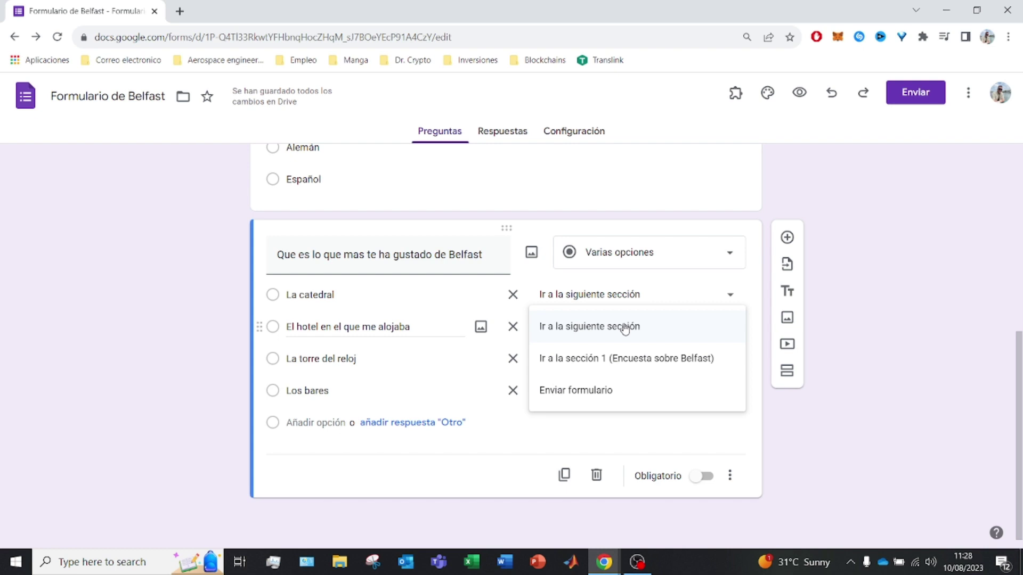
{"action": "left_click", "coordinate": [953, 384]}
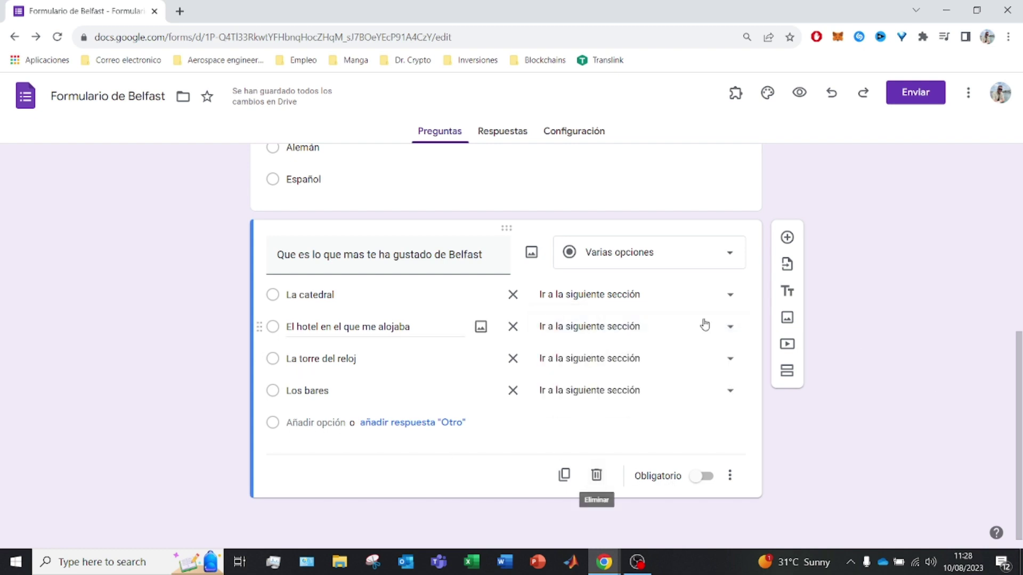
- Add a new section titled "La catedral de Belfast" with the description "Preguntas varias sobre la catedral de Belfast"
{"action": "left_click", "coordinate": [787, 238]}
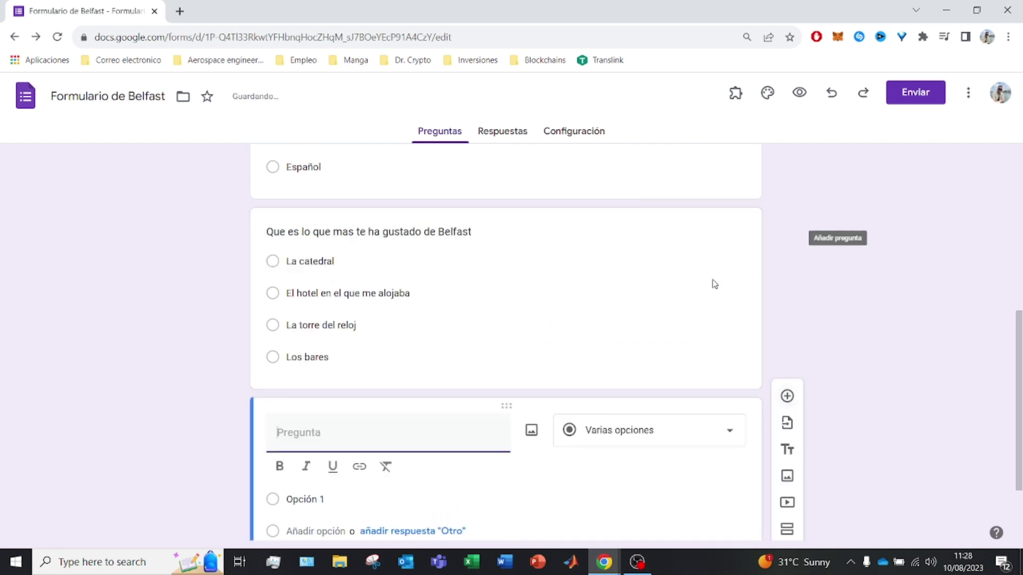
{"action": "key", "text": "ctrl+z"}
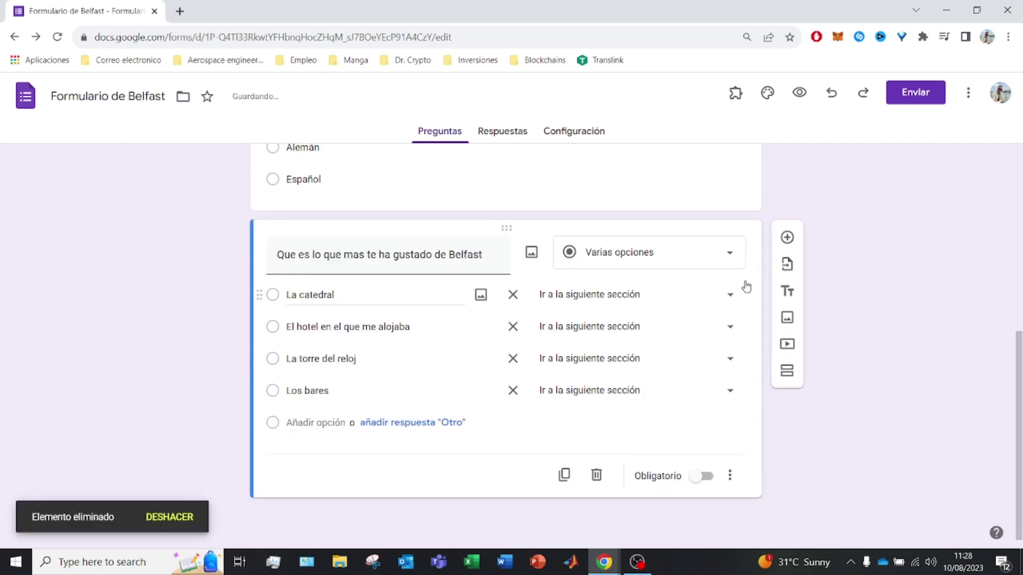
{"action": "left_click", "coordinate": [794, 375]}
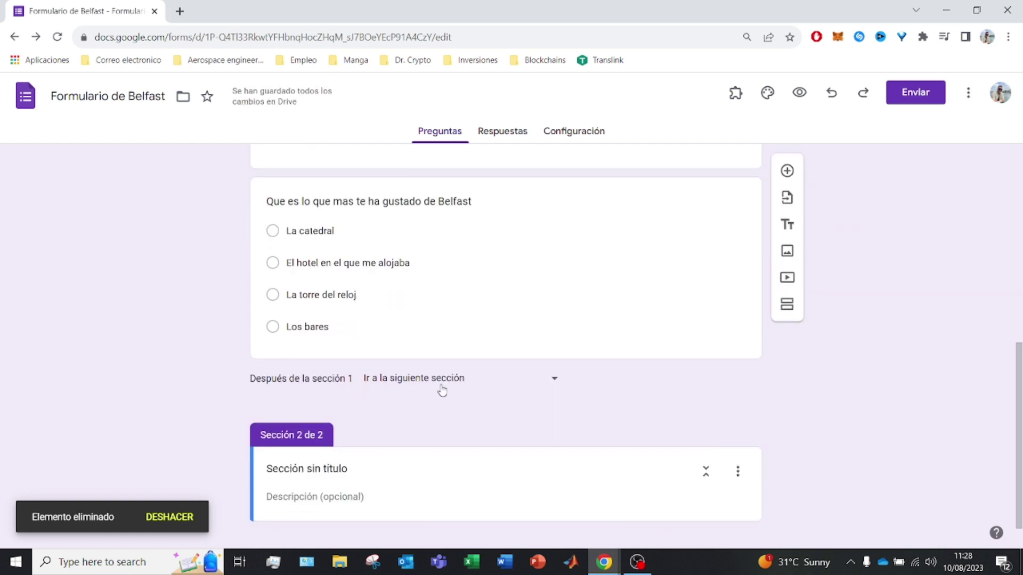
{"action": "left_click", "coordinate": [315, 470]}
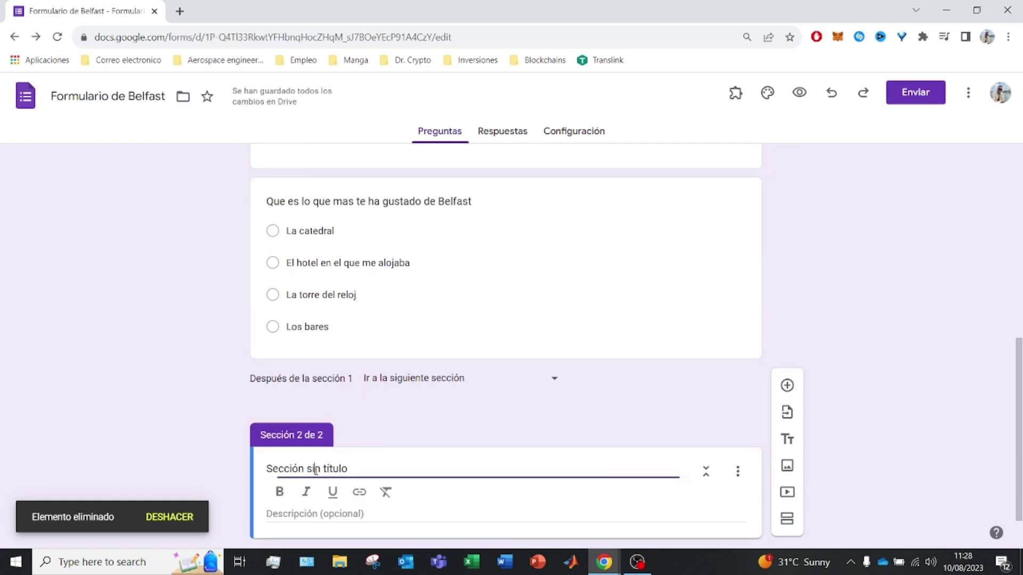
{"action": "left_click_drag", "start_coordinate": [356, 468], "coordinate": [226, 468]}
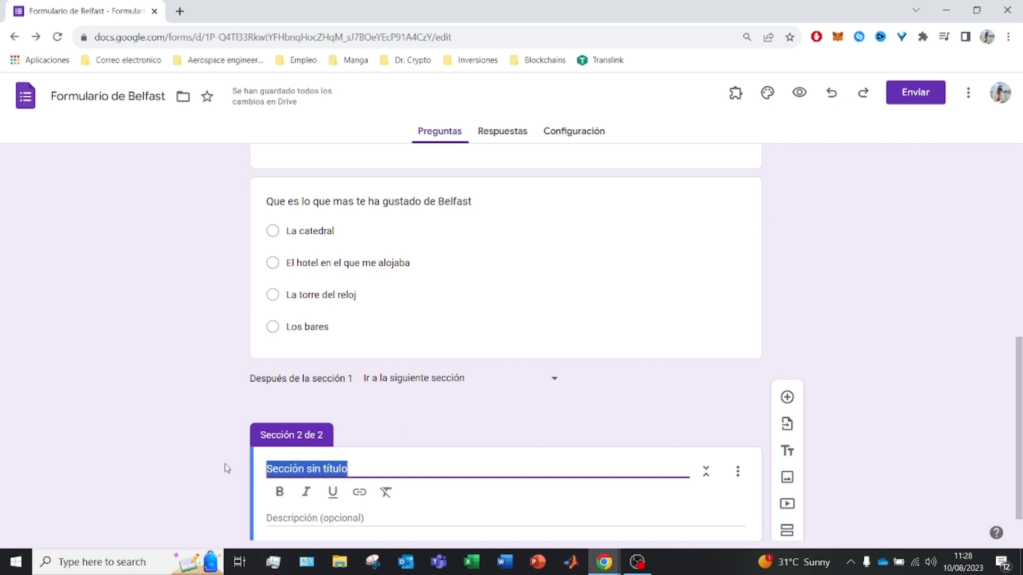
{"action": "type", "text": "La cated"}
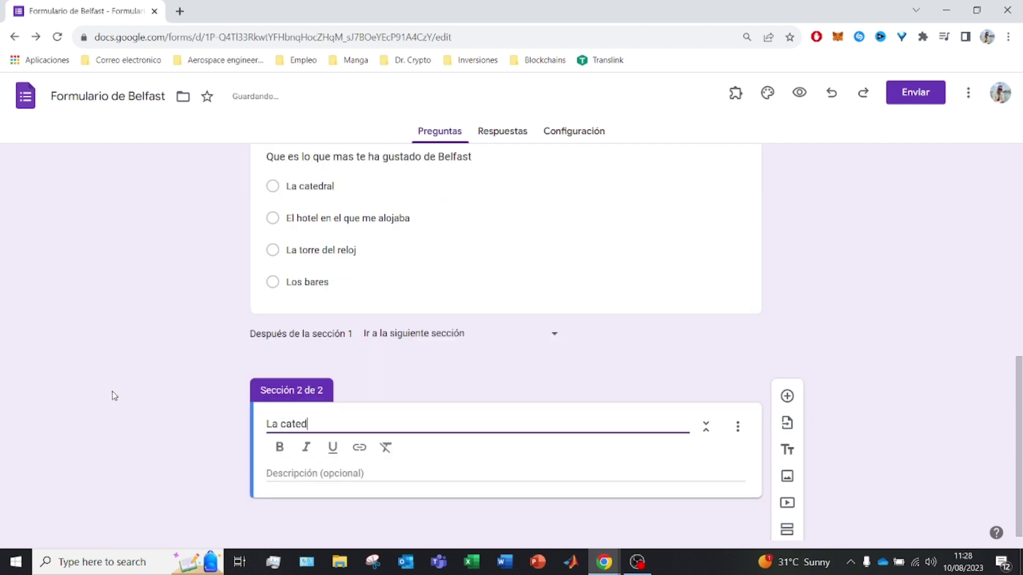
{"action": "type", "text": "ral de Belfa"}
{"action": "type", "text": "st"}
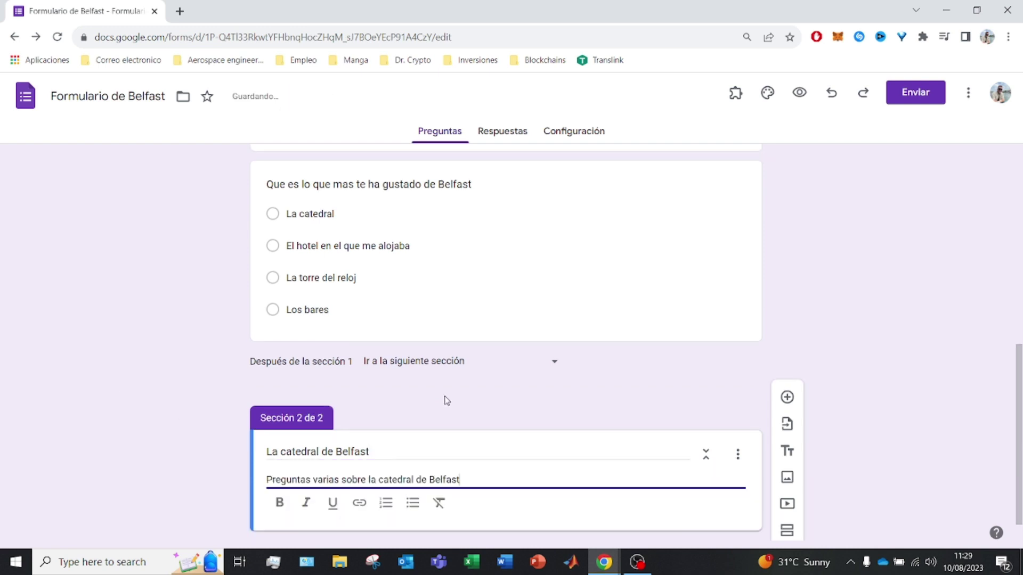
- Route the "La catedral" answer to section 2 (La catedral de Belfast)
{"action": "scroll", "coordinate": [453, 385], "scroll_direction": "down", "scroll_amount": 1}
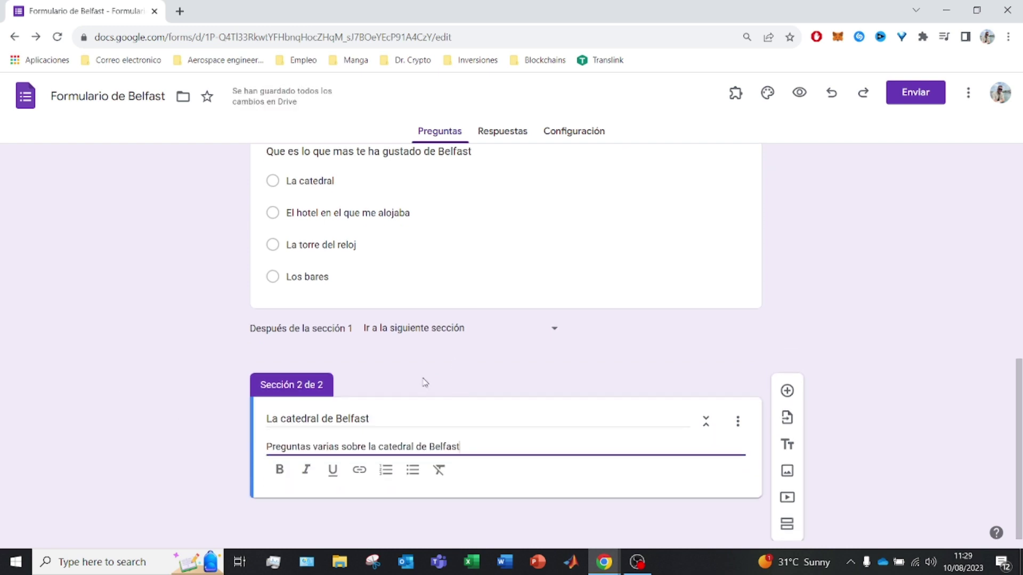
{"action": "left_click", "coordinate": [308, 181]}
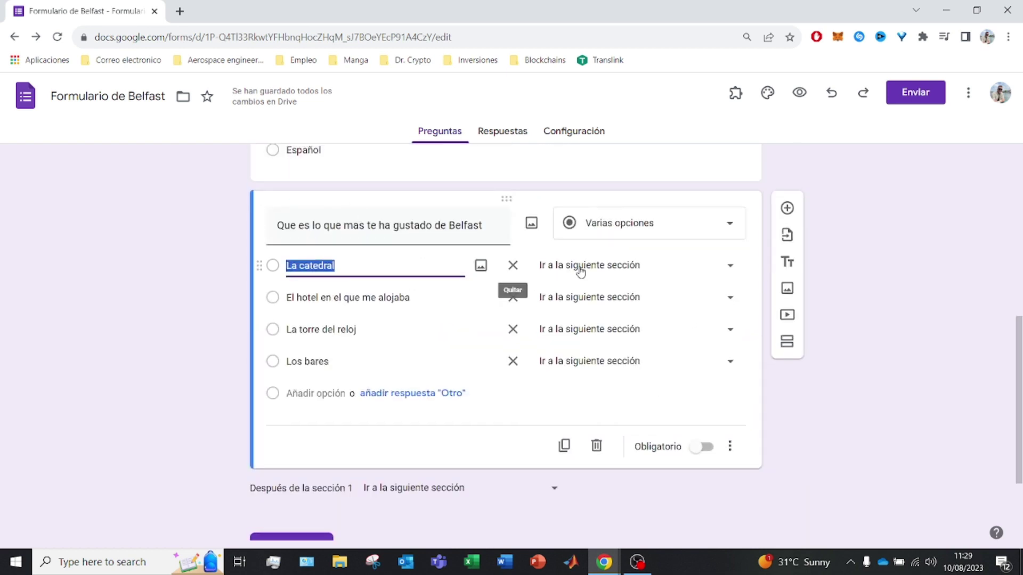
{"action": "left_click", "coordinate": [580, 271]}
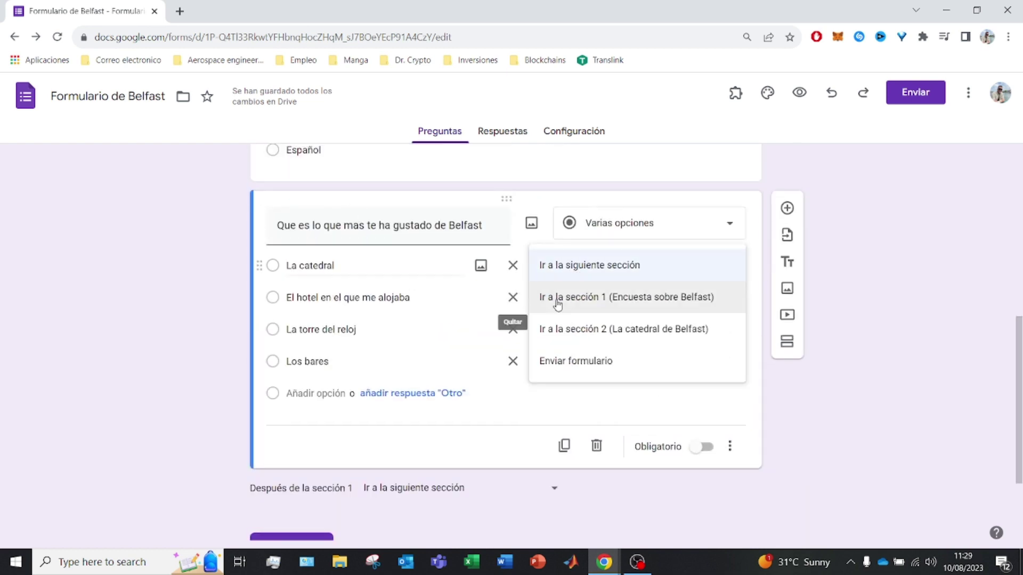
{"action": "left_click", "coordinate": [592, 336]}
- Review the questions in the cathedral and hotel sections and open the form's preview
{"action": "scroll", "coordinate": [668, 354], "scroll_direction": "down", "scroll_amount": 1}
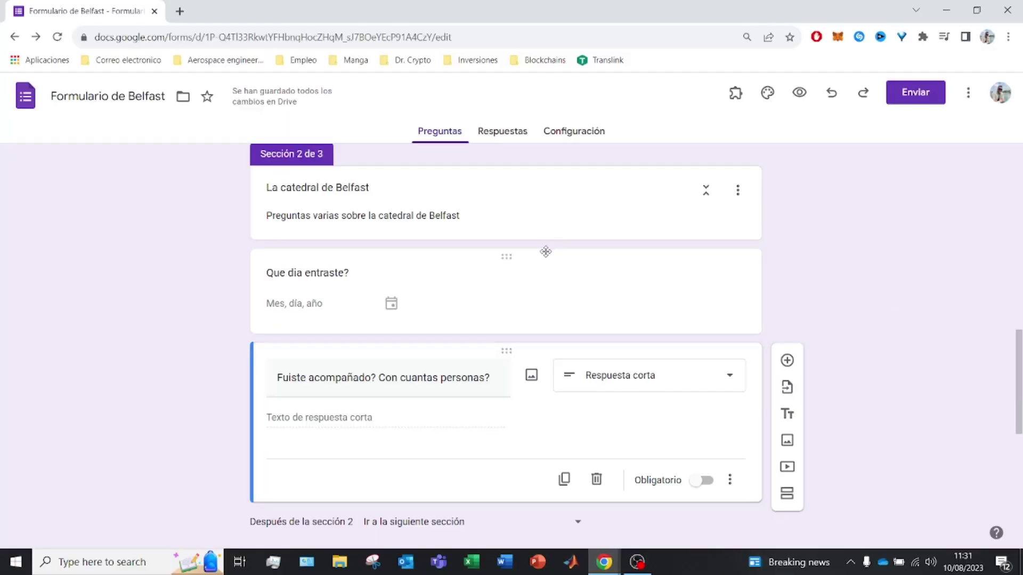
{"action": "scroll", "coordinate": [546, 251], "scroll_direction": "down", "scroll_amount": 6}
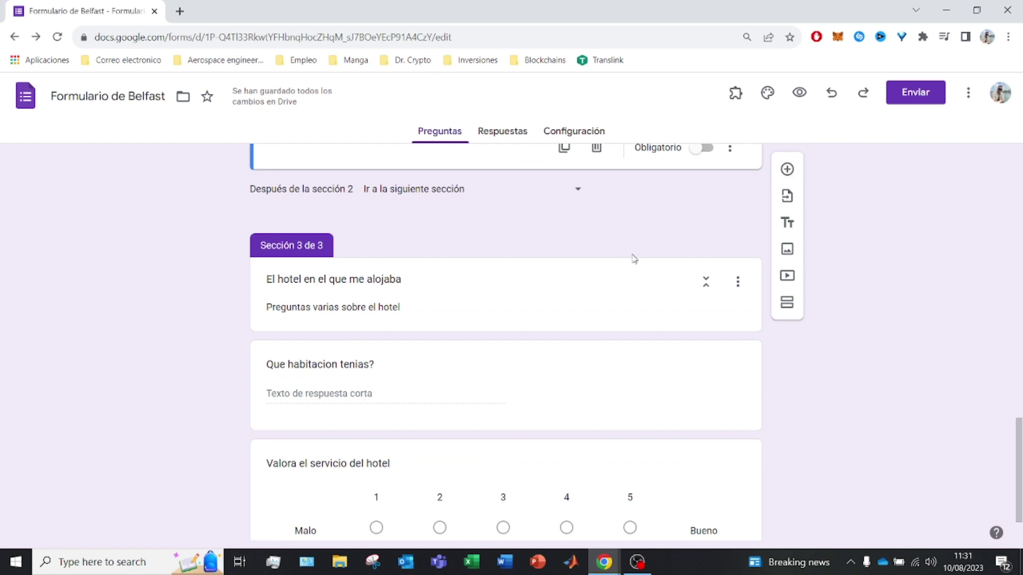
{"action": "left_click", "coordinate": [794, 104]}
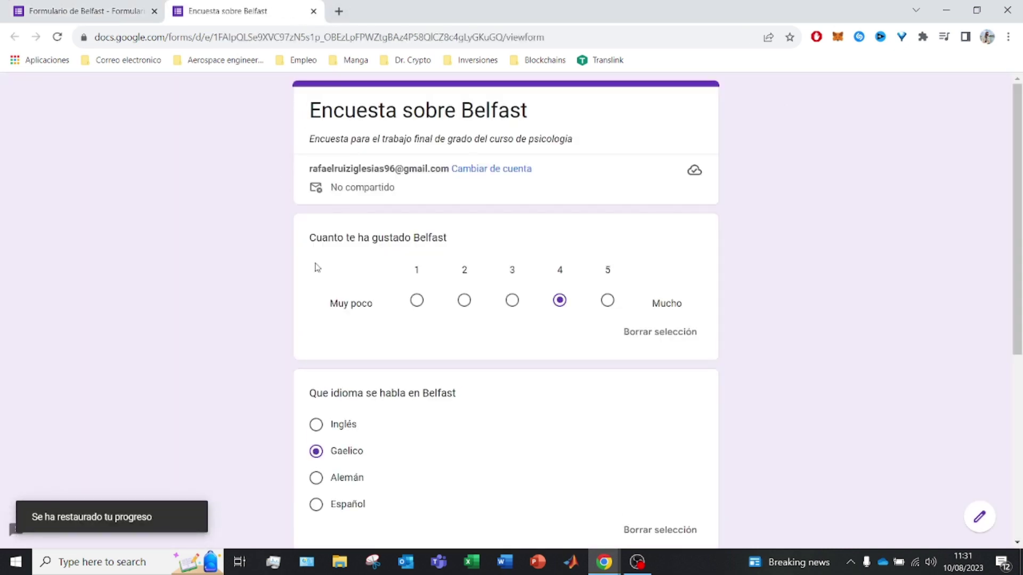
- Test the branching in the preview by answering "La catedral" to the favourite-thing question and continuing to the following section
{"action": "scroll", "coordinate": [378, 282], "scroll_direction": "down", "scroll_amount": 4}
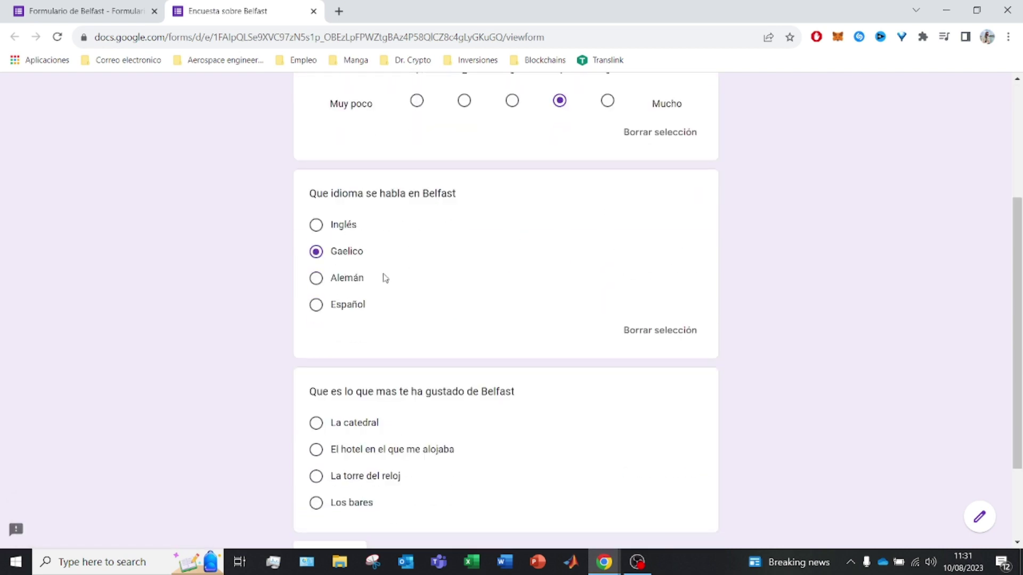
{"action": "scroll", "coordinate": [493, 189], "scroll_direction": "up", "scroll_amount": 1}
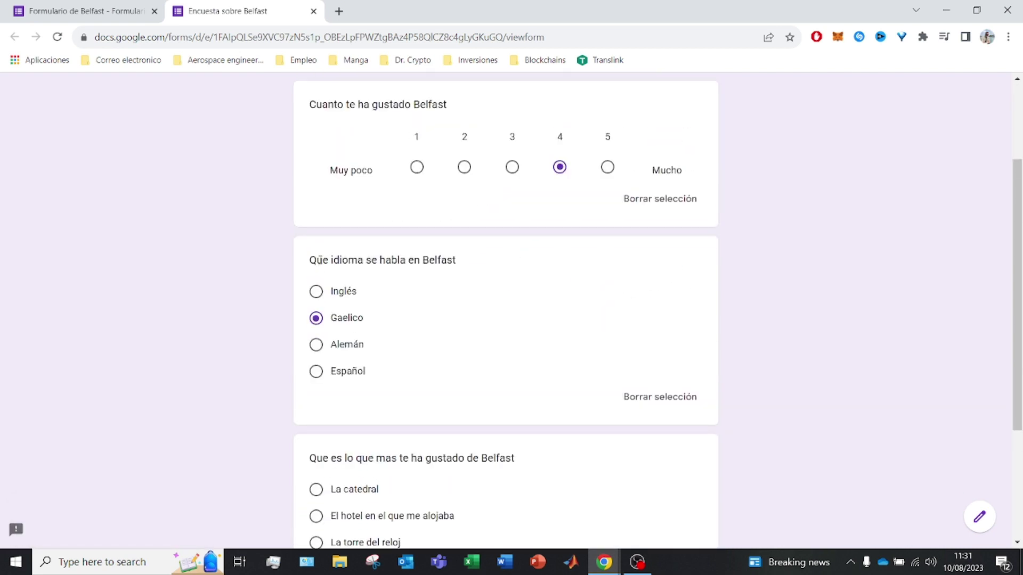
{"action": "scroll", "coordinate": [326, 271], "scroll_direction": "down", "scroll_amount": 2}
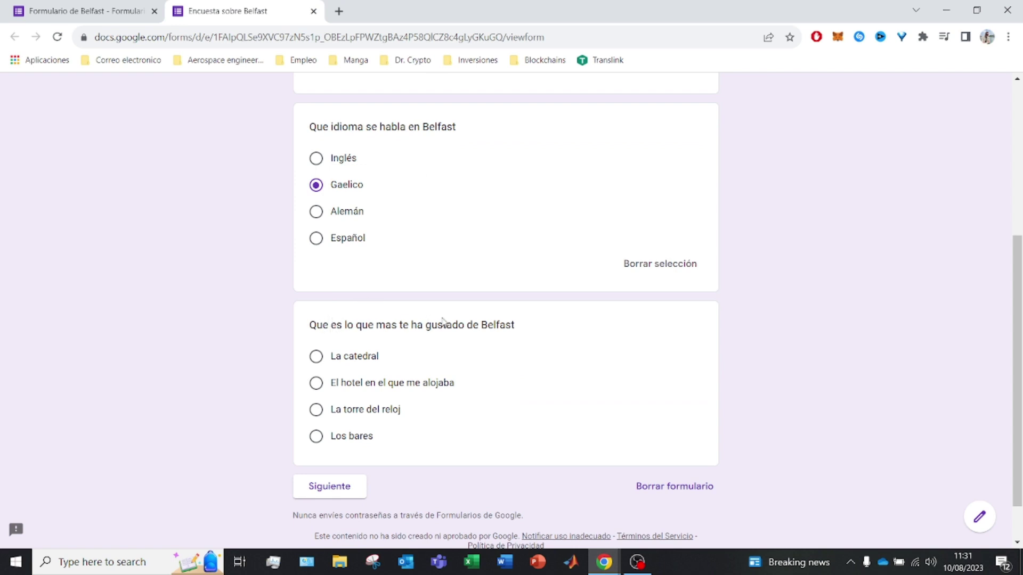
{"action": "left_click", "coordinate": [343, 362]}
{"action": "scroll", "coordinate": [342, 358], "scroll_direction": "down", "scroll_amount": 1}
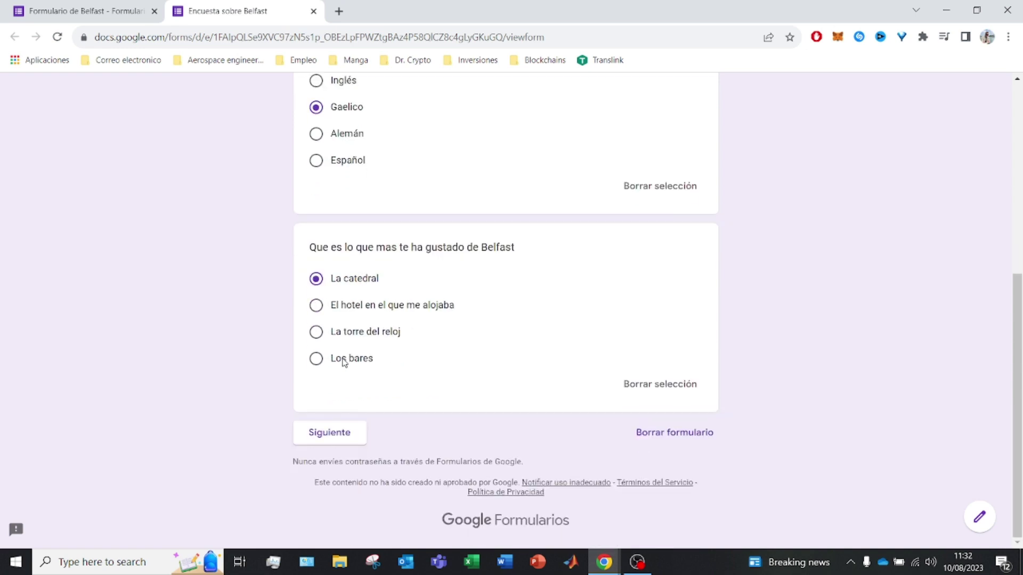
{"action": "left_click", "coordinate": [358, 434]}
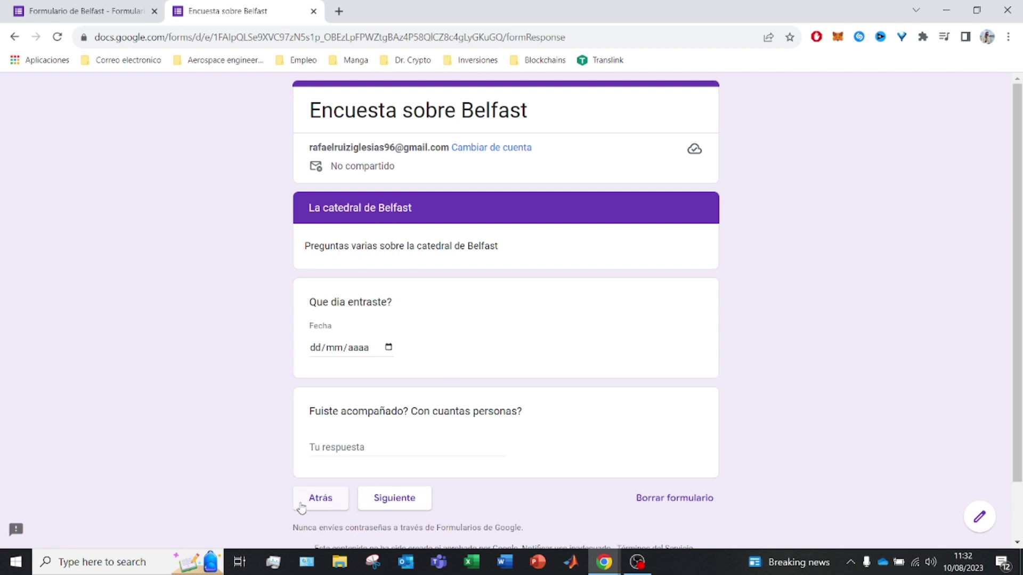
- Go back in the preview, change the favourite-thing answer to "El hotel en el que me alojaba", and continue
{"action": "left_click", "coordinate": [330, 505]}
{"action": "scroll", "coordinate": [346, 444], "scroll_direction": "down", "scroll_amount": 5}
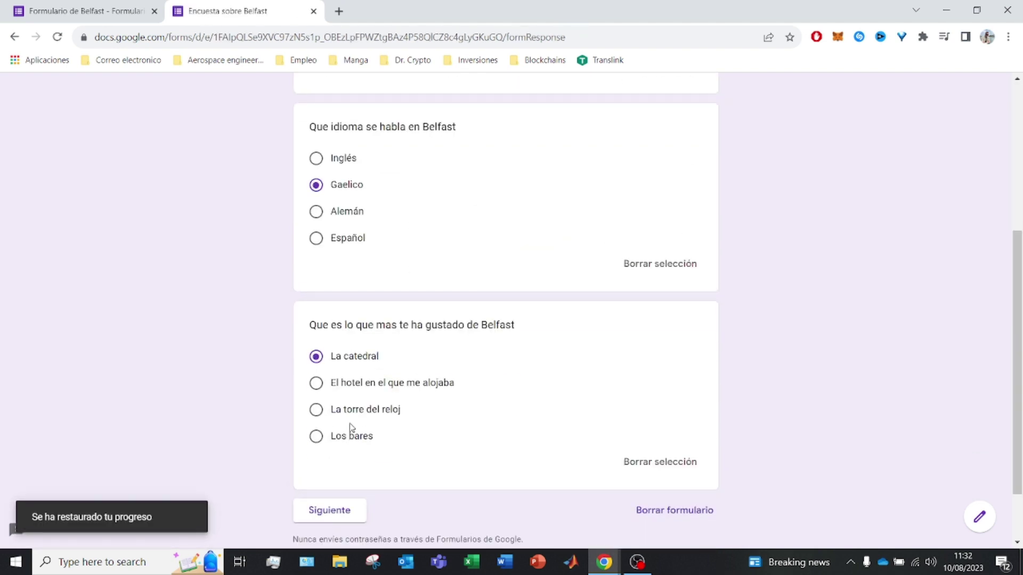
{"action": "left_click", "coordinate": [329, 390]}
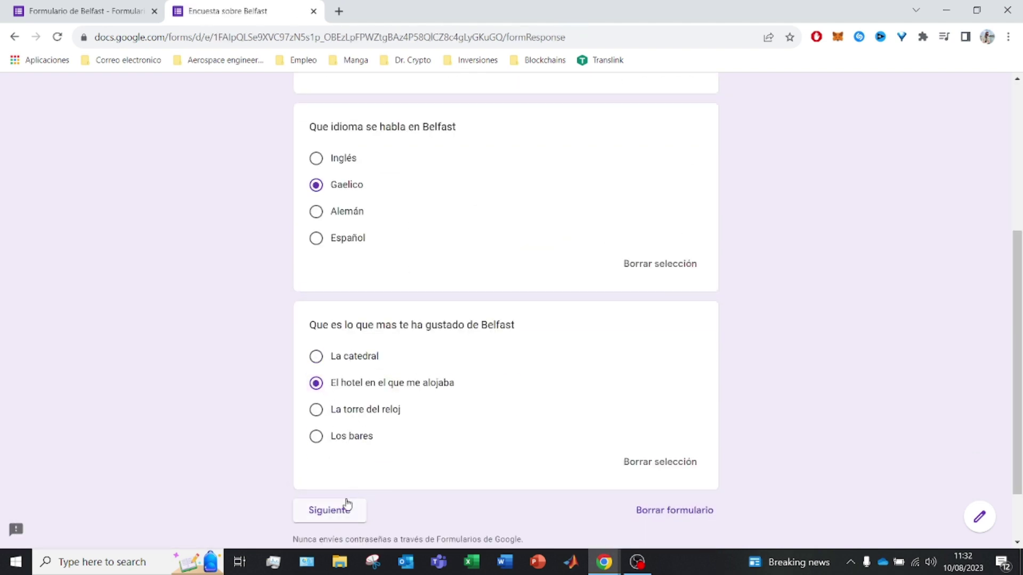
{"action": "left_click", "coordinate": [329, 515]}
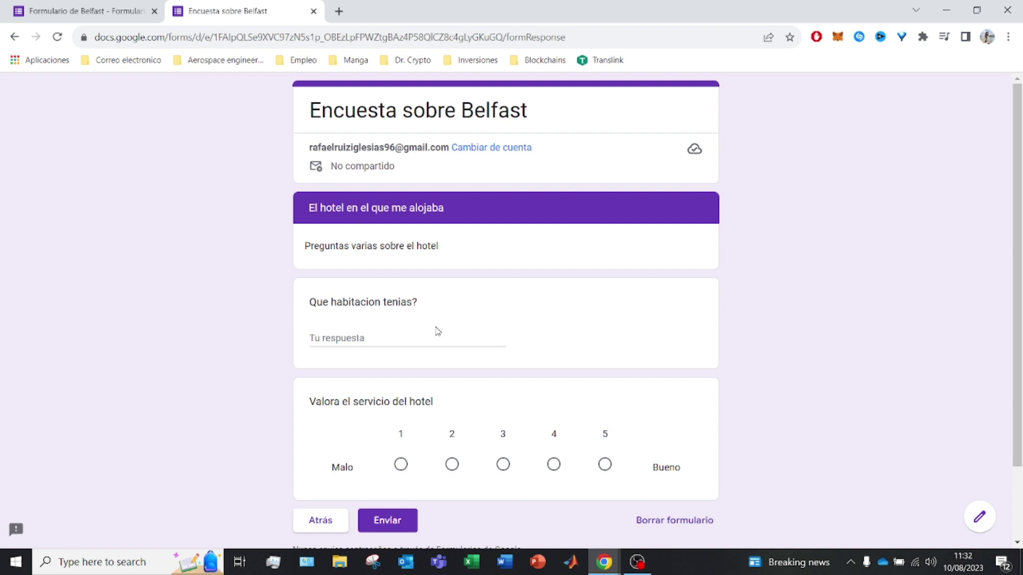
- Go back in the preview, change the favourite-thing answer to "La torre del reloj", and continue
{"action": "left_click", "coordinate": [314, 521]}
{"action": "scroll", "coordinate": [357, 410], "scroll_direction": "down", "scroll_amount": 5}
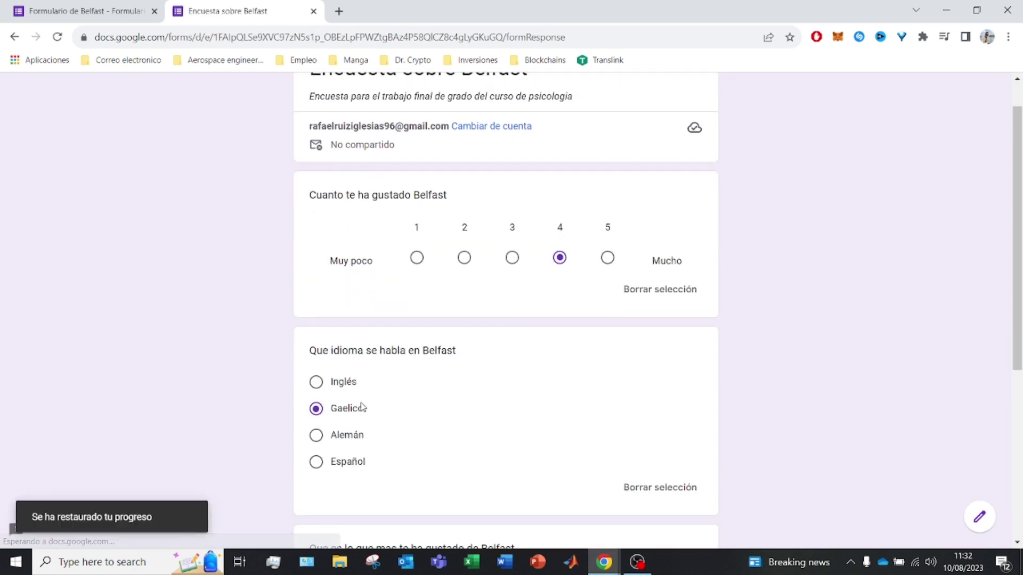
{"action": "left_click", "coordinate": [356, 344]}
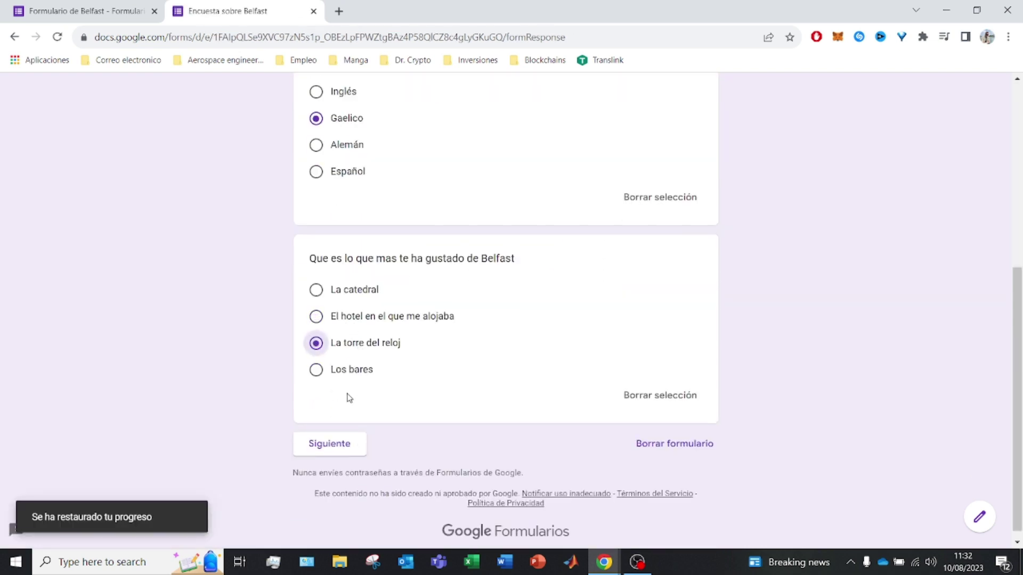
{"action": "left_click", "coordinate": [341, 445]}
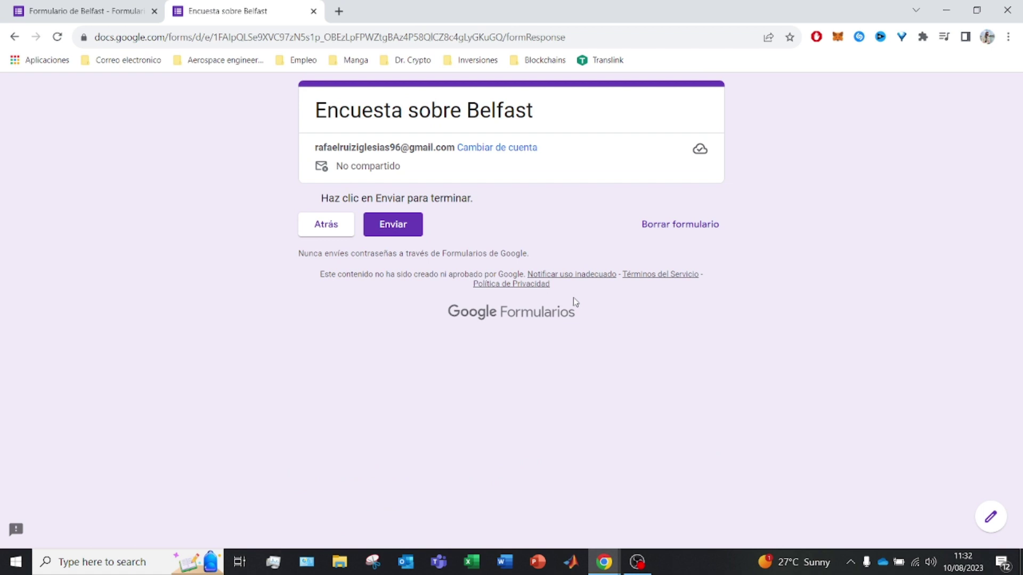
- Return to the form editor and add a blank Respuesta corta question to the cathedral section, checking its extra options
{"action": "left_click", "coordinate": [151, 18]}
{"action": "scroll", "coordinate": [546, 340], "scroll_direction": "down", "scroll_amount": 1}
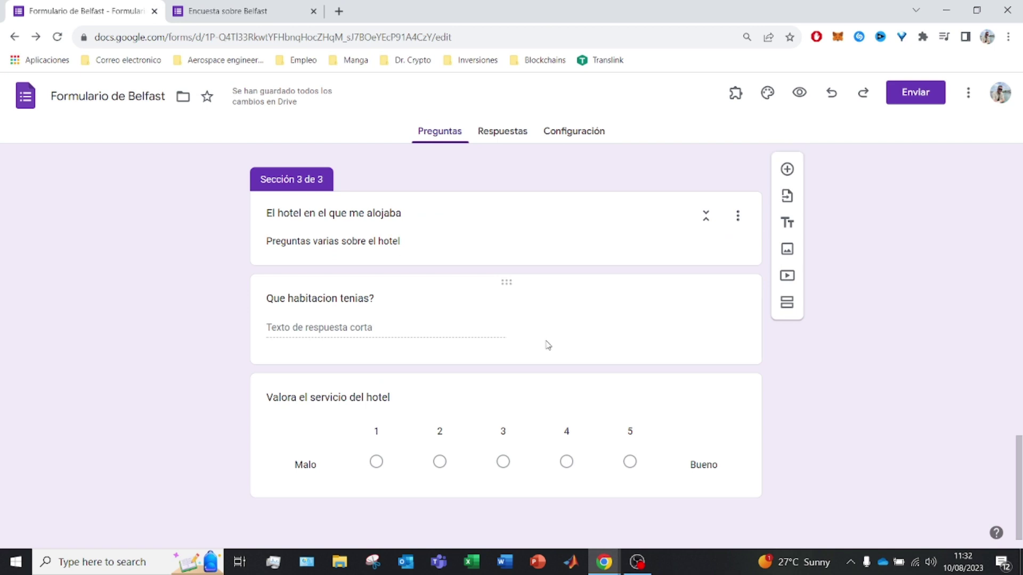
{"action": "scroll", "coordinate": [548, 346], "scroll_direction": "up", "scroll_amount": 10}
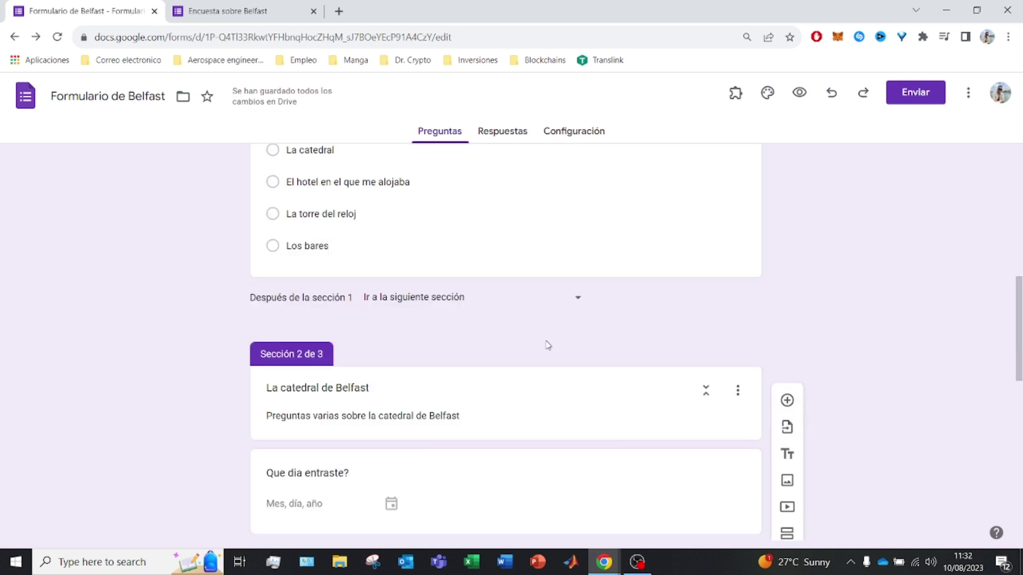
{"action": "scroll", "coordinate": [507, 322], "scroll_direction": "up", "scroll_amount": 3}
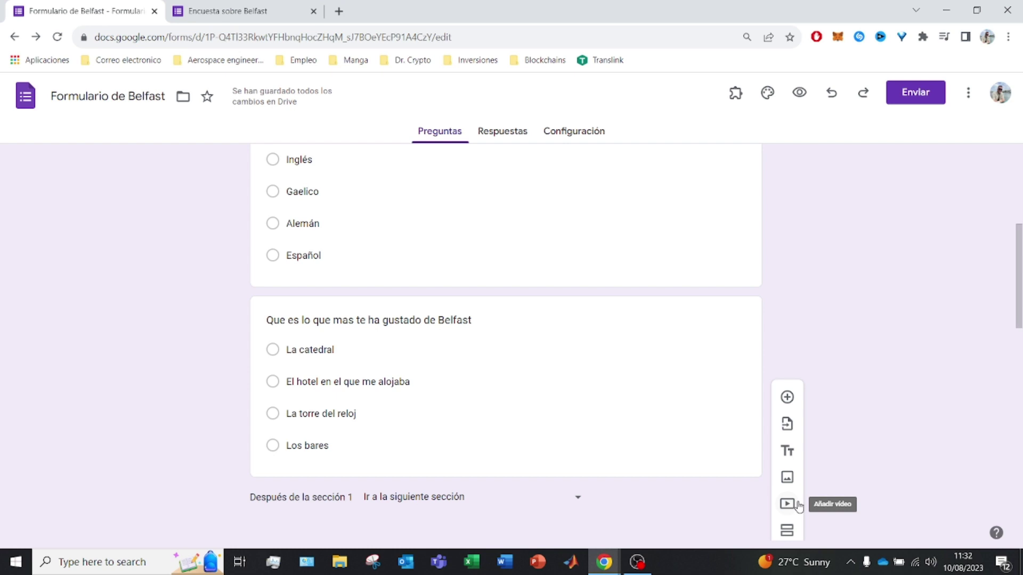
{"action": "left_click", "coordinate": [787, 397]}
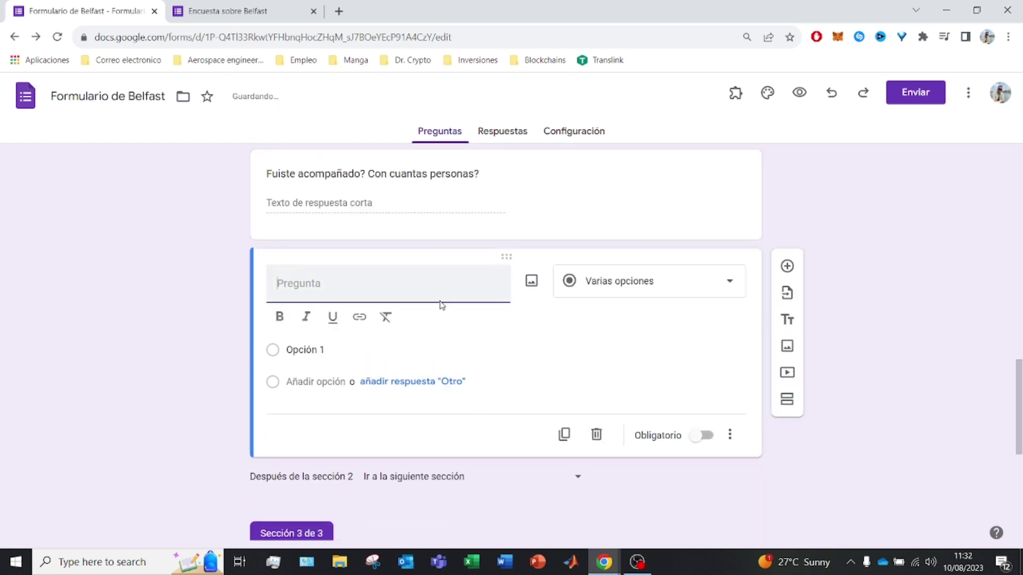
{"action": "left_click", "coordinate": [622, 299]}
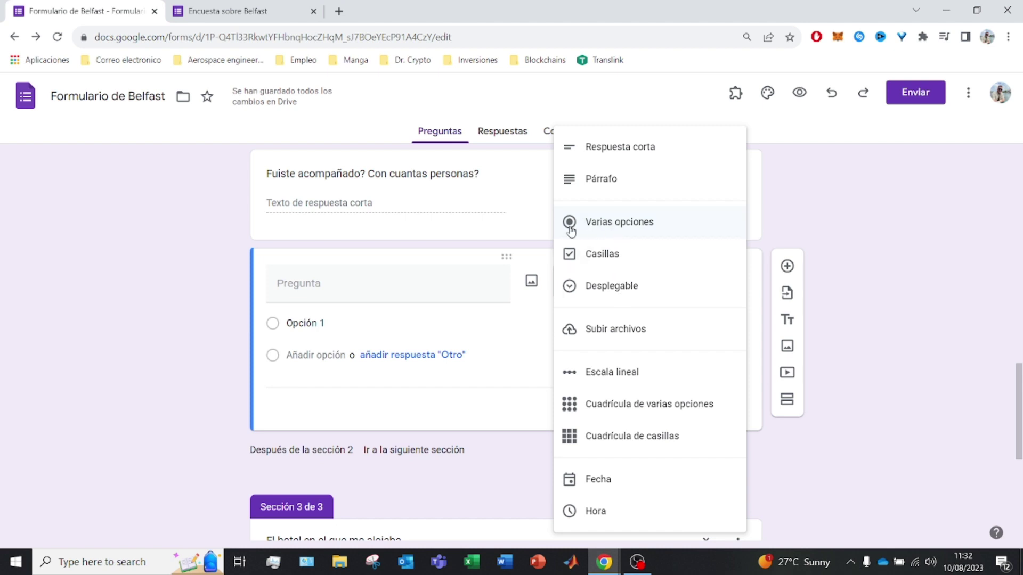
{"action": "left_click", "coordinate": [617, 152]}
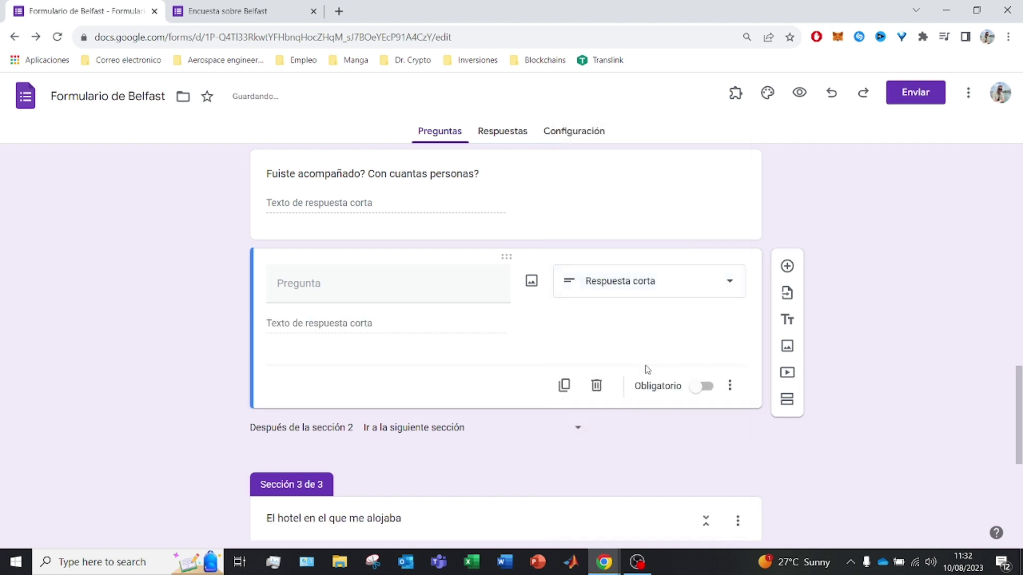
{"action": "left_click", "coordinate": [730, 401]}
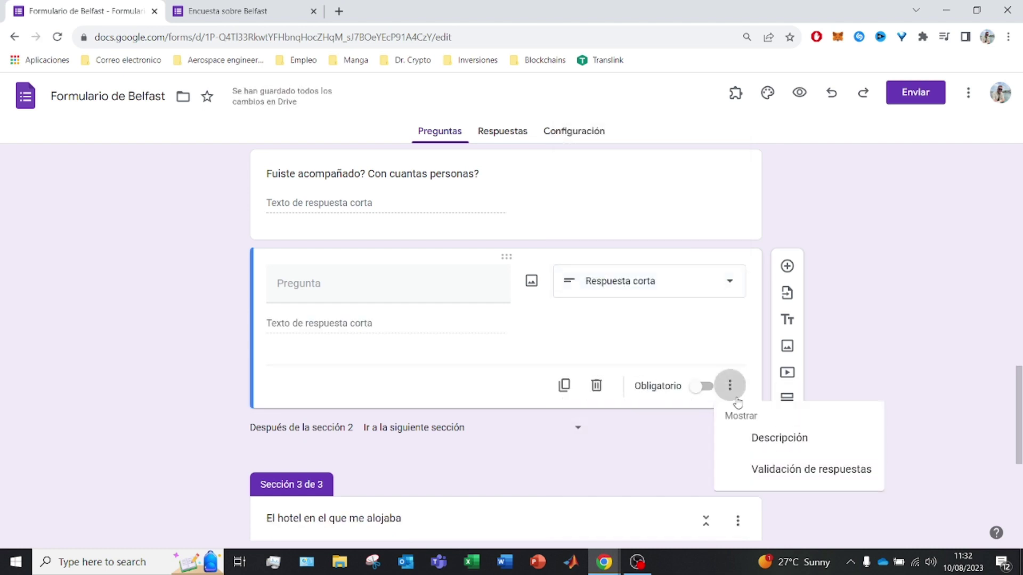
- Check the extra options of the blank question as a Párrafo type and delete the question
{"action": "left_click", "coordinate": [704, 287]}
{"action": "left_click", "coordinate": [707, 297]}
{"action": "left_click", "coordinate": [660, 189]}
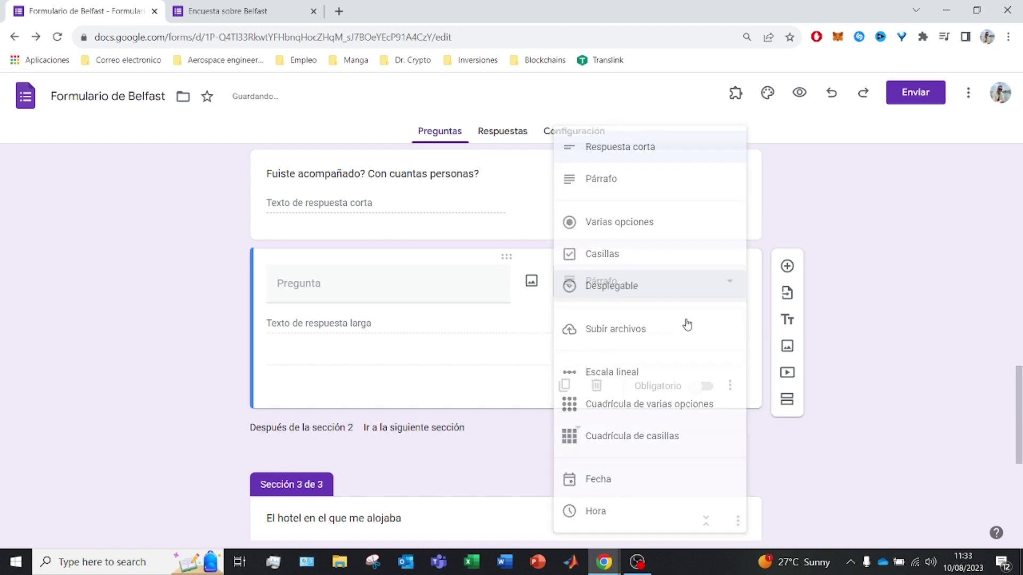
{"action": "left_click", "coordinate": [730, 399]}
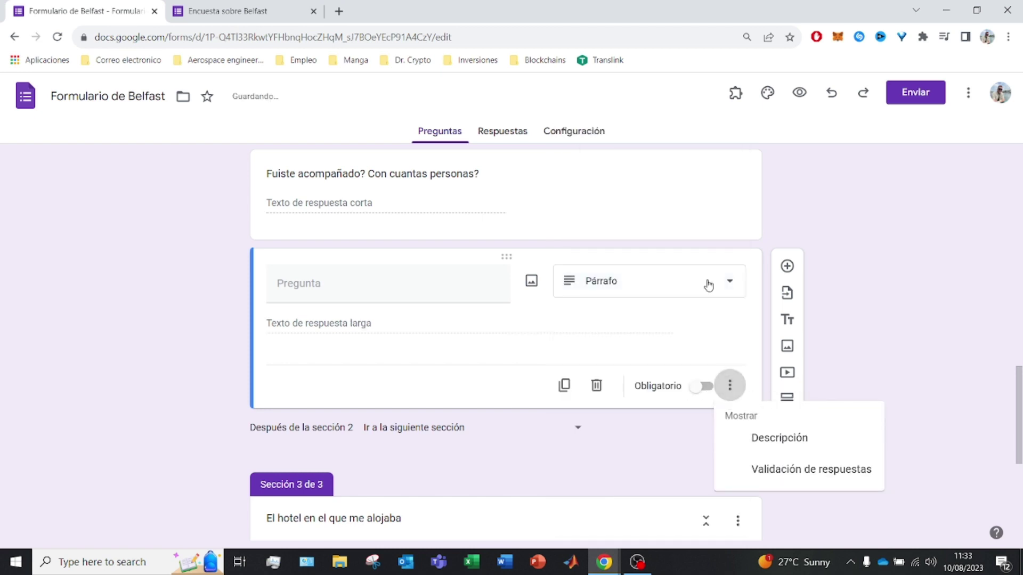
{"action": "key", "text": "Escape"}
{"action": "left_click", "coordinate": [717, 296]}
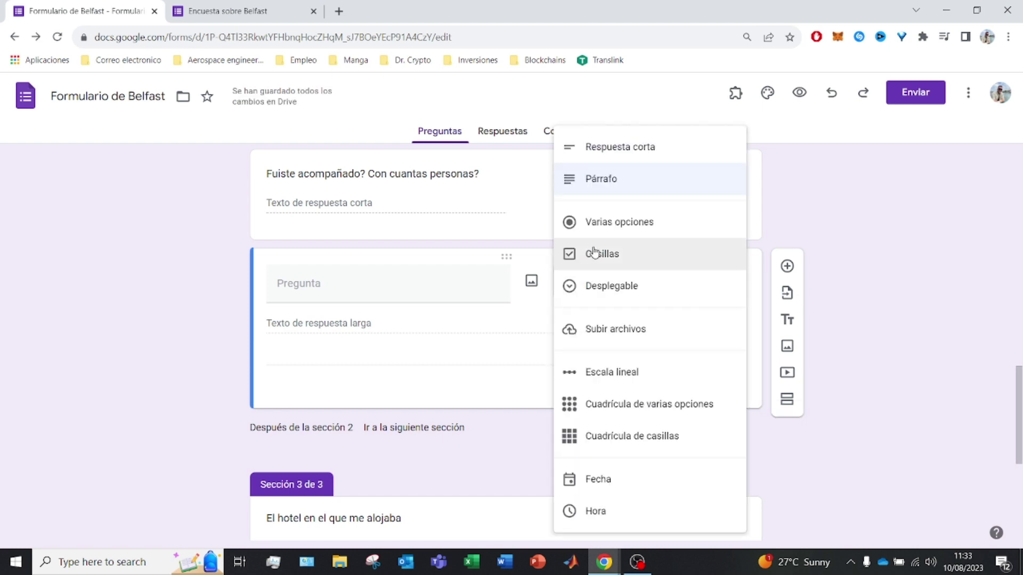
{"action": "key", "text": "Escape"}
{"action": "key", "text": "Delete"}
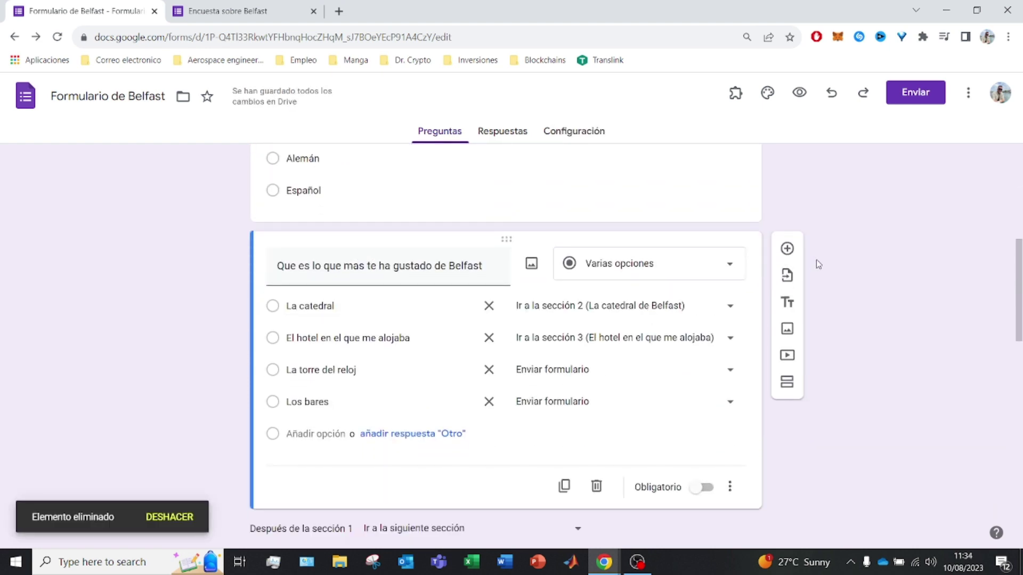
- Add a Casillas question "Te gusta el baile irlandes?" to section 1 with the suggested answers Sí, No and Tal vez
{"action": "left_click", "coordinate": [788, 249]}
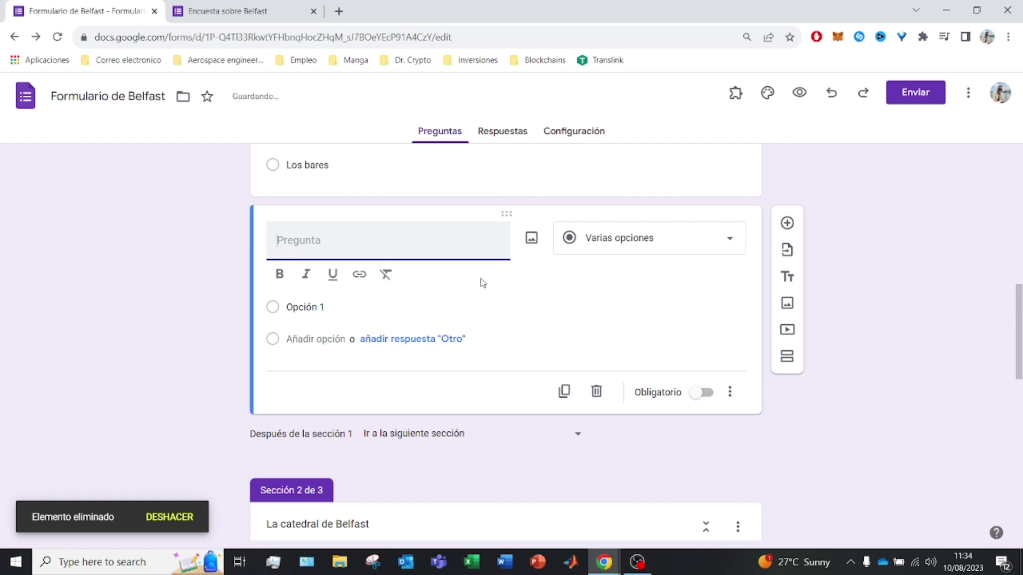
{"action": "left_click", "coordinate": [582, 257]}
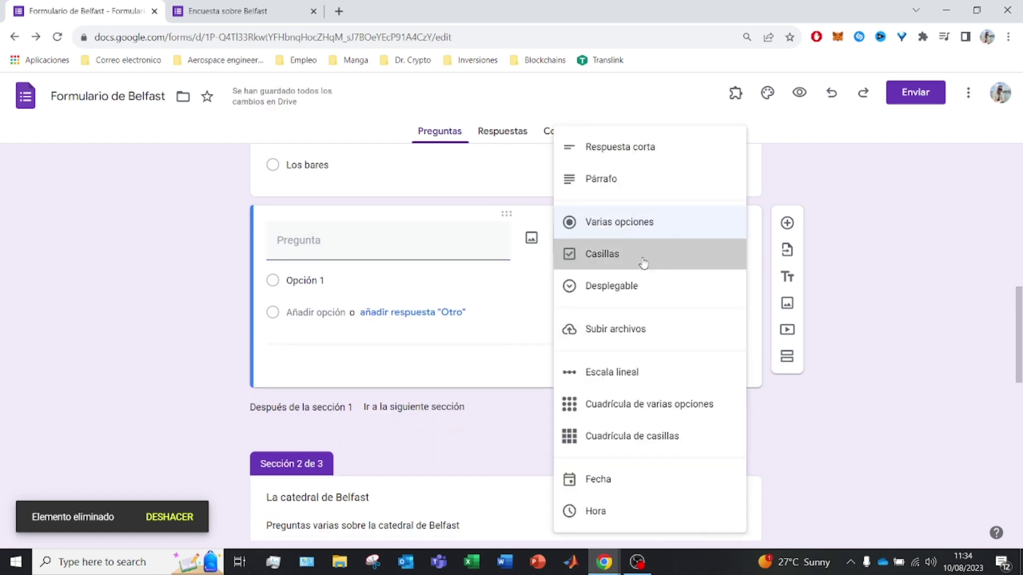
{"action": "left_click", "coordinate": [642, 258]}
{"action": "left_click", "coordinate": [366, 243]}
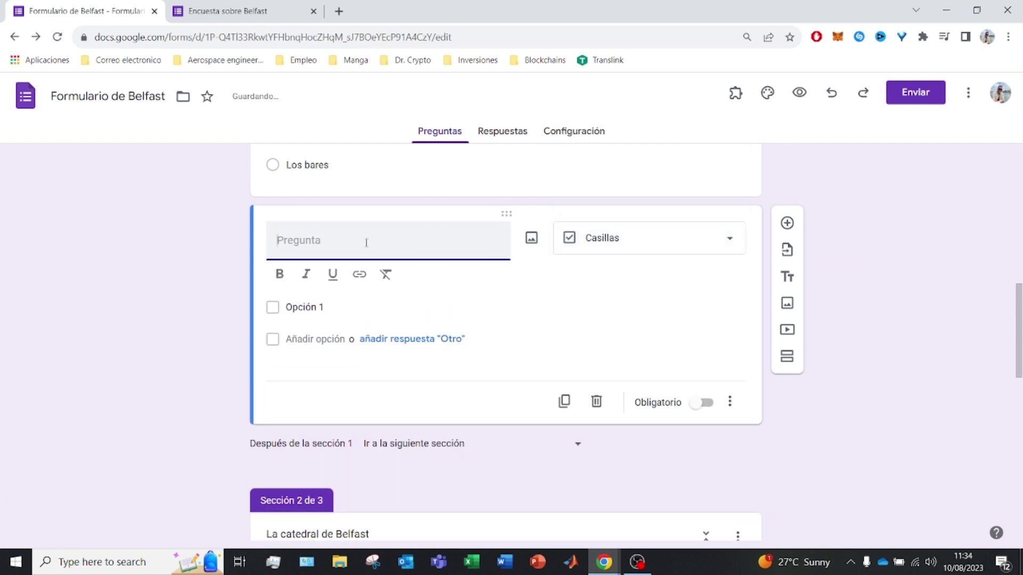
{"action": "type", "text": "Te gusta e"}
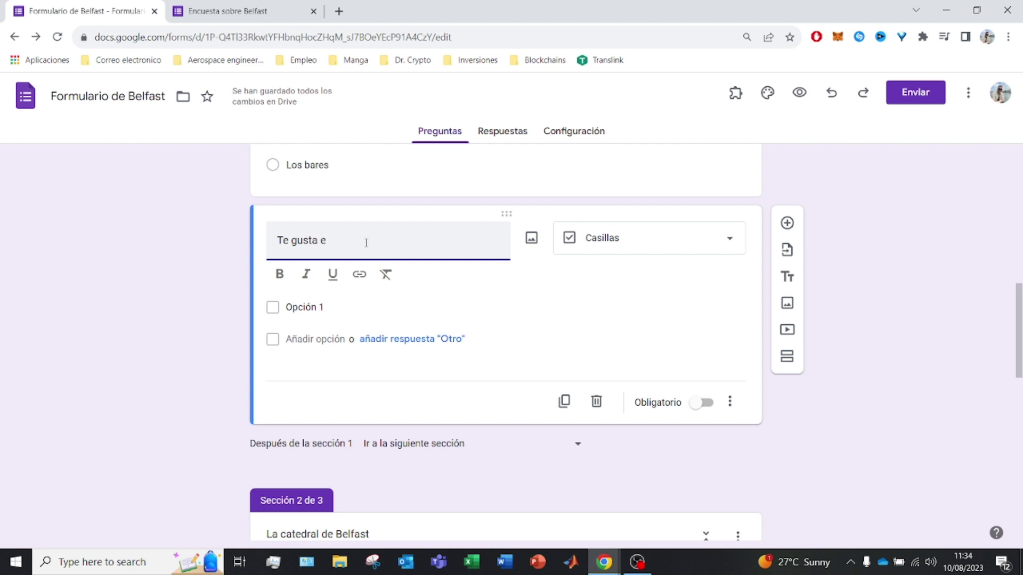
{"action": "type", "text": "l"}
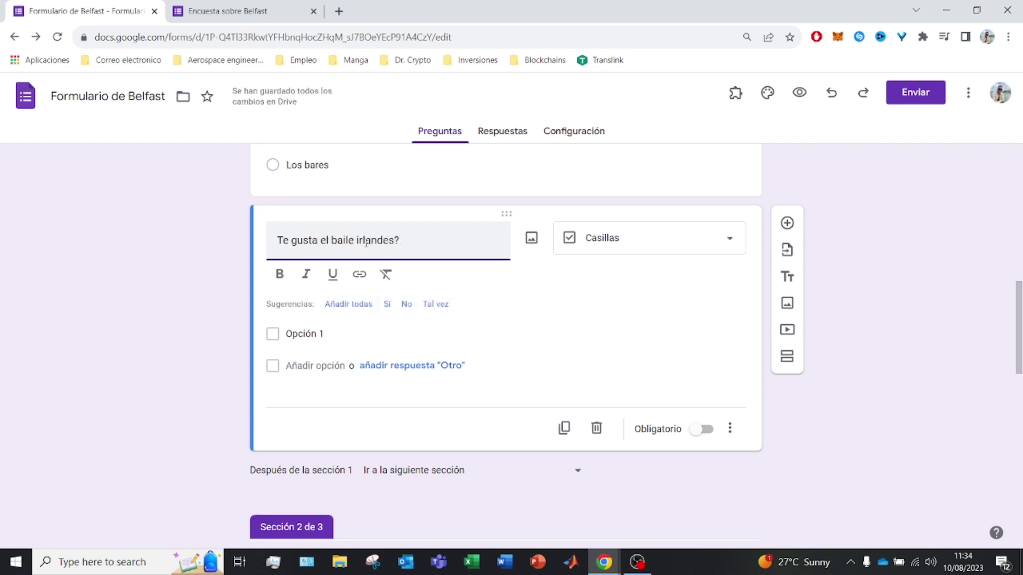
{"action": "left_click", "coordinate": [358, 309]}
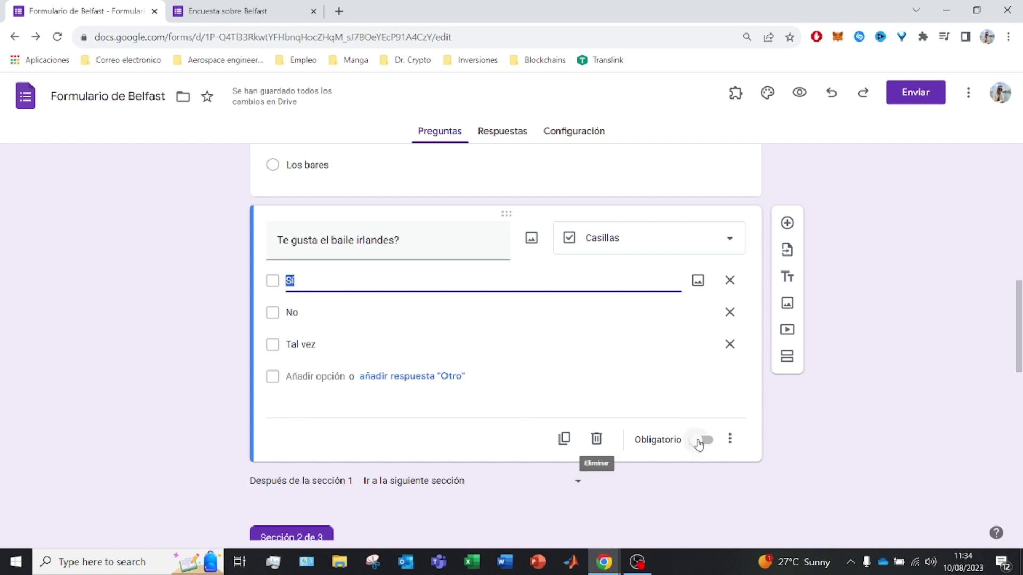
- Compare the extra options of the Casillas question about Irish dance with those of the multiple-choice question above it
{"action": "left_click", "coordinate": [730, 438]}
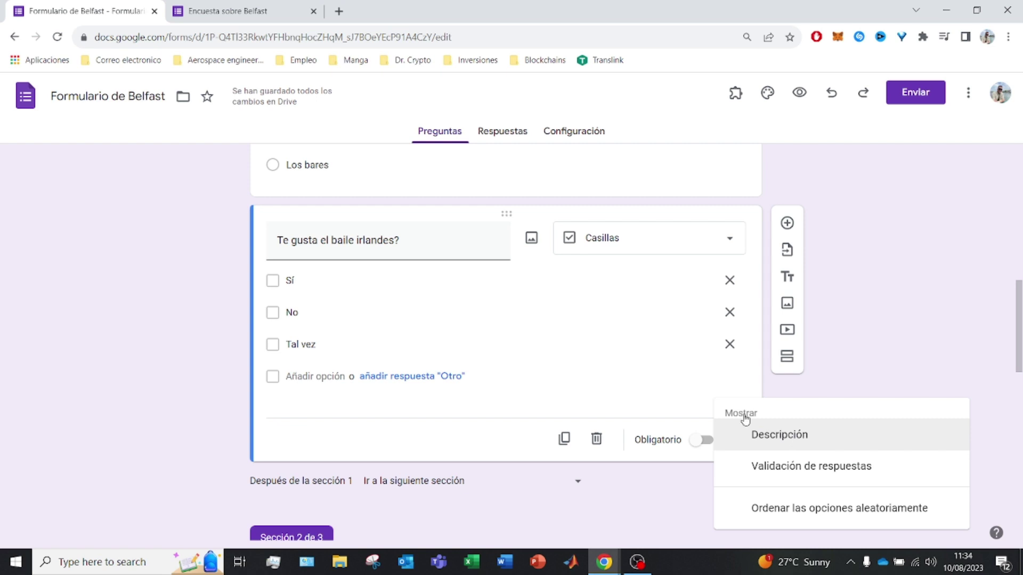
{"action": "scroll", "coordinate": [745, 419], "scroll_direction": "up", "scroll_amount": 3}
{"action": "left_click", "coordinate": [633, 292]}
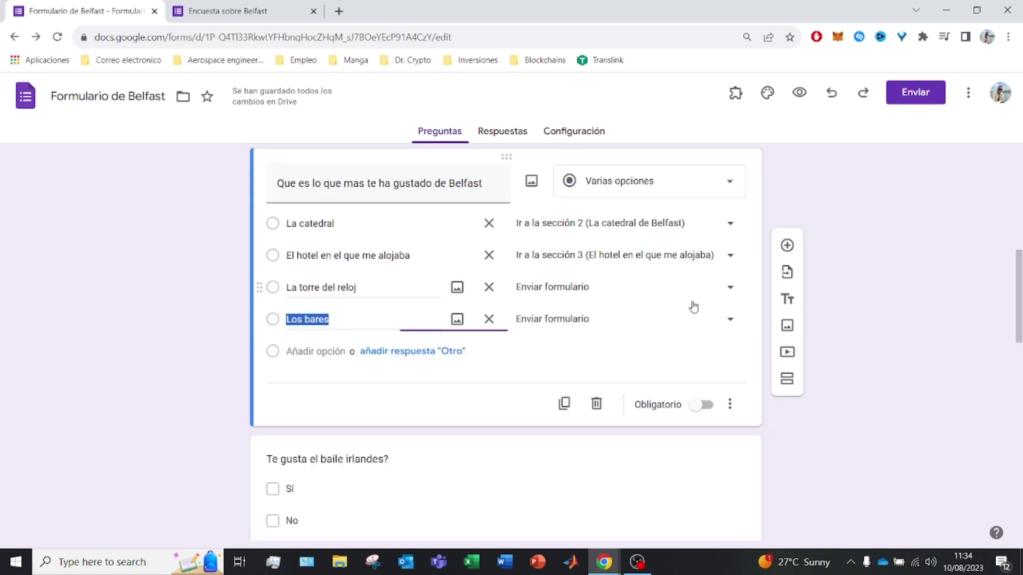
{"action": "left_click", "coordinate": [730, 405]}
{"action": "scroll", "coordinate": [775, 435], "scroll_direction": "down", "scroll_amount": 5}
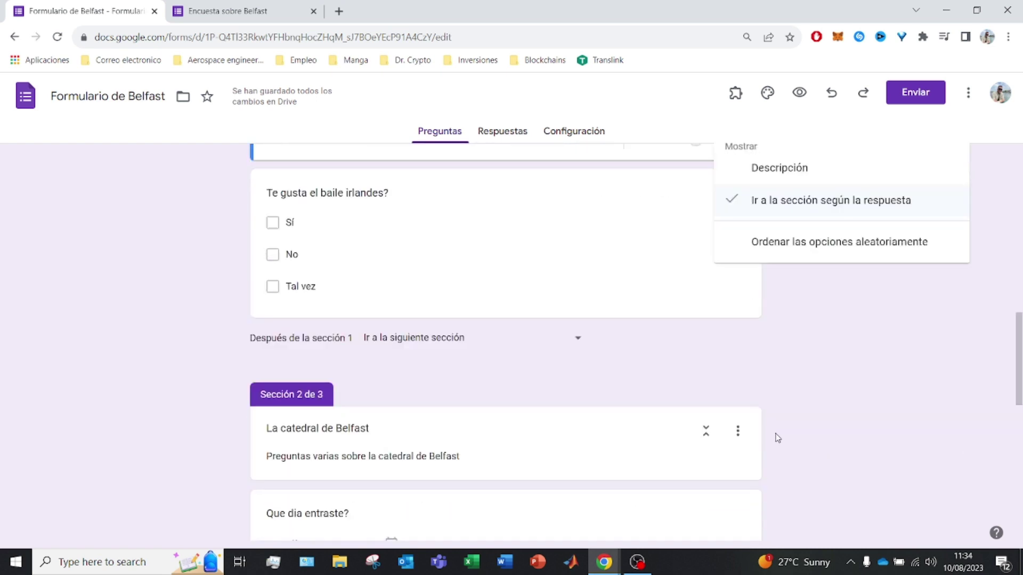
{"action": "left_click", "coordinate": [715, 304]}
{"action": "left_click", "coordinate": [729, 307]}
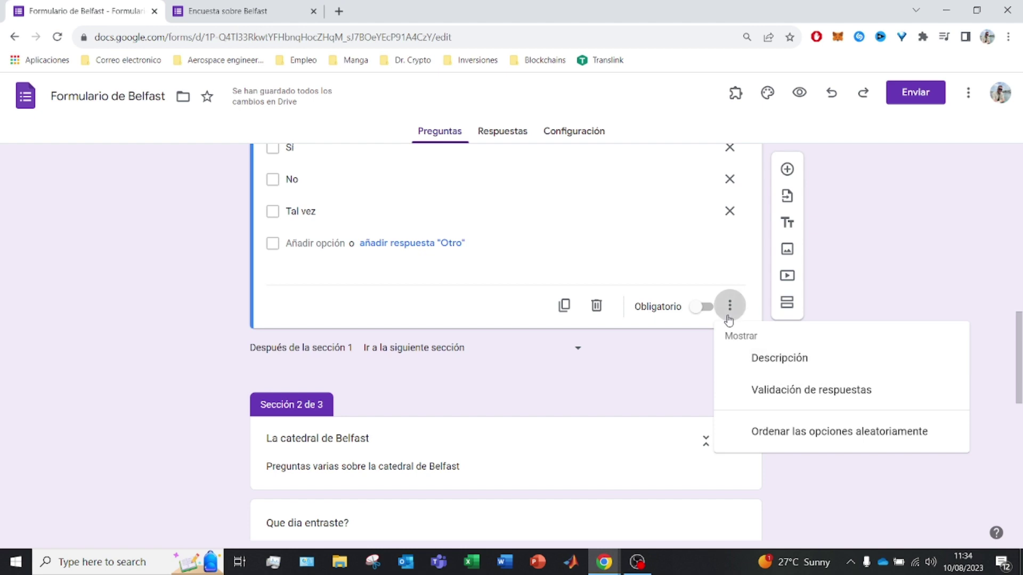
{"action": "scroll", "coordinate": [730, 315], "scroll_direction": "up", "scroll_amount": 3}
{"action": "left_click", "coordinate": [727, 254]}
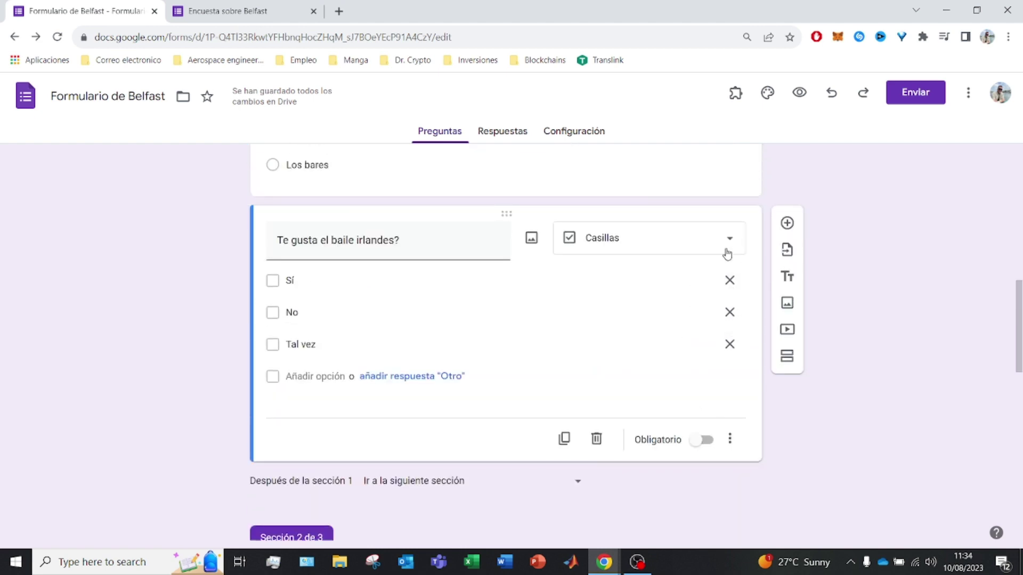
- Change the Irish dance question's type to Desplegable and show its extra options
{"action": "left_click", "coordinate": [693, 243]}
{"action": "left_click", "coordinate": [654, 274]}
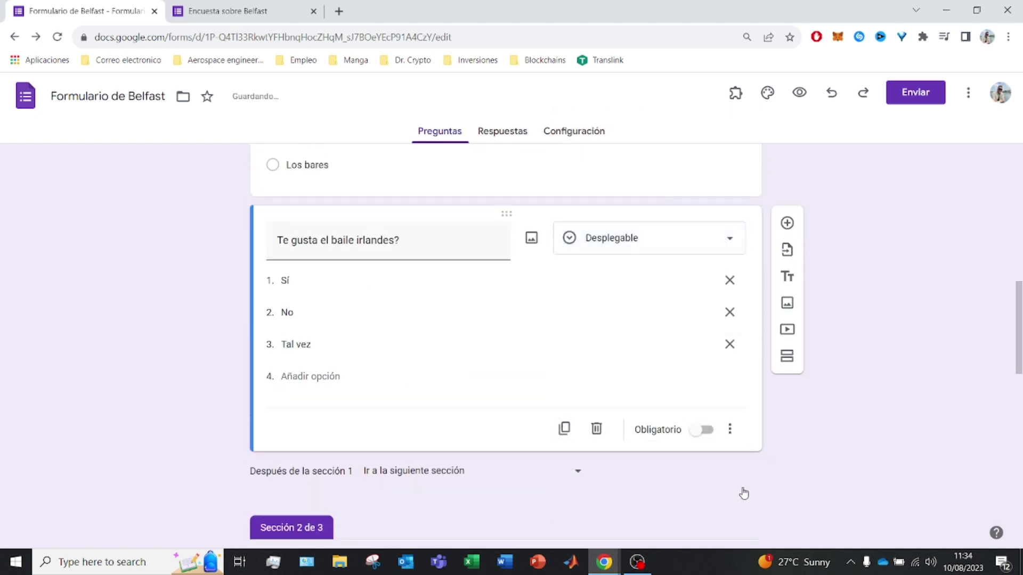
{"action": "left_click", "coordinate": [730, 430]}
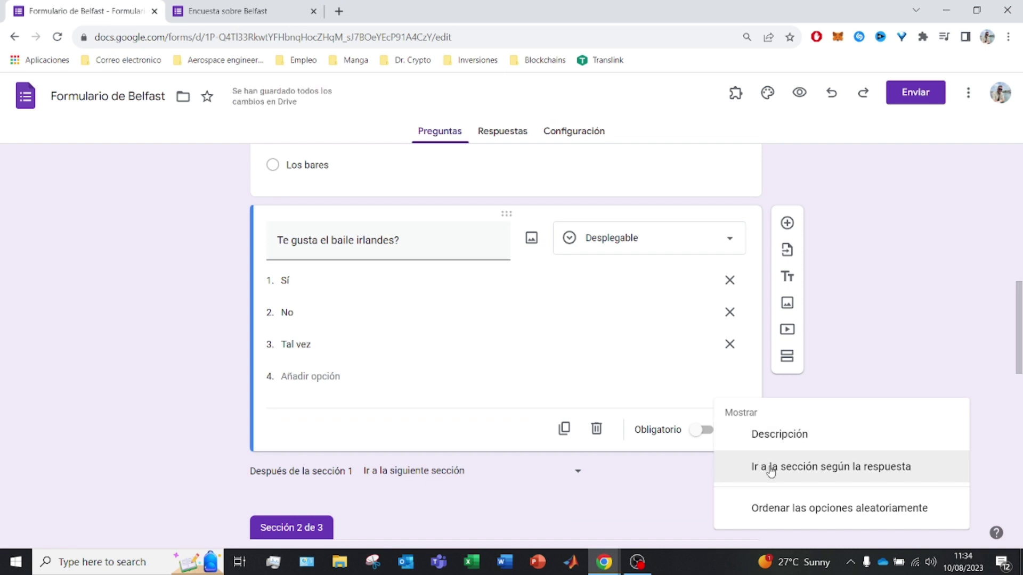
- Change the Irish dance question's type to Escala lineal and check its extra options
{"action": "left_click", "coordinate": [623, 235]}
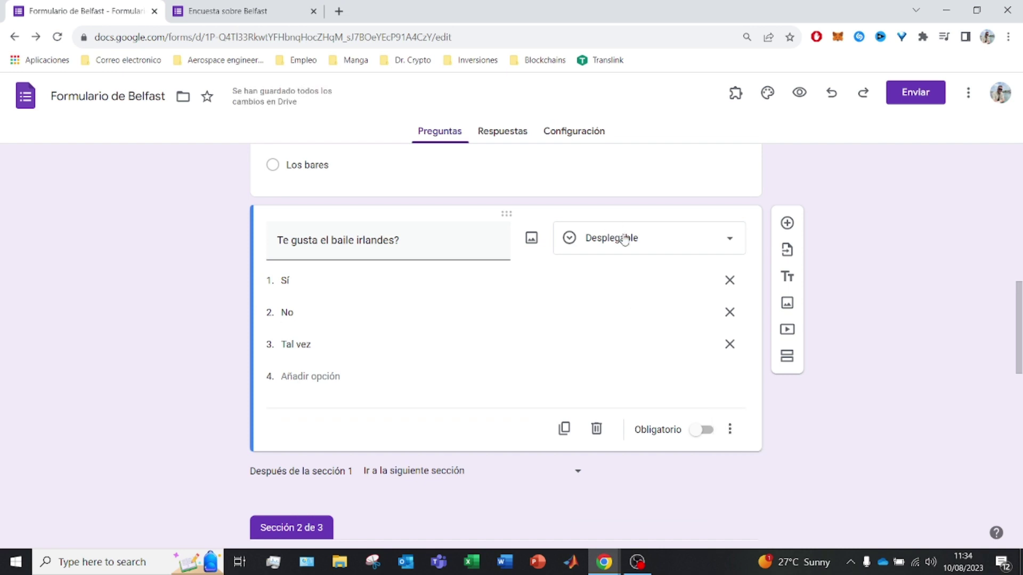
{"action": "left_click", "coordinate": [662, 246]}
{"action": "left_click", "coordinate": [632, 323]}
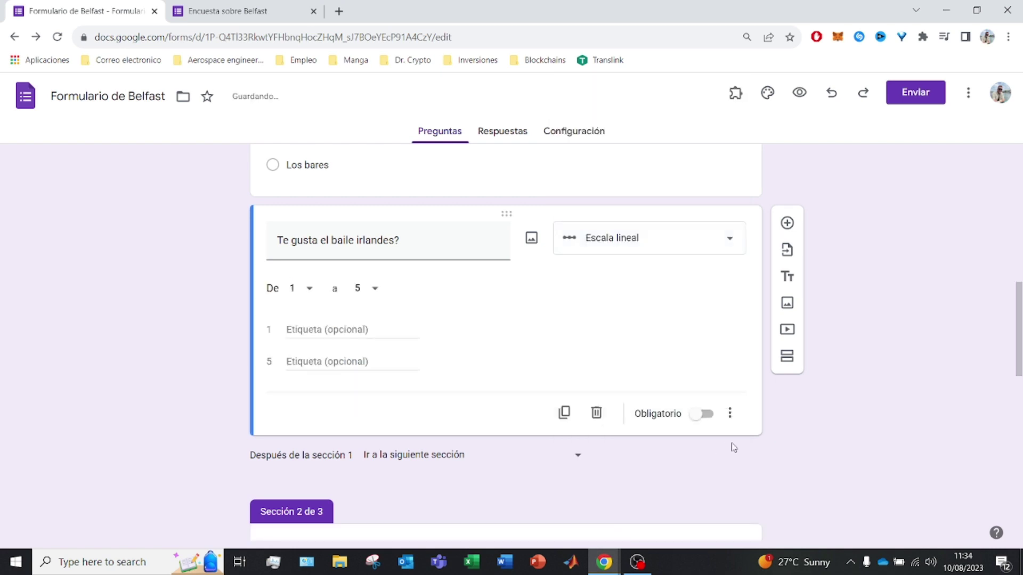
{"action": "left_click", "coordinate": [732, 414]}
{"action": "left_click", "coordinate": [714, 238]}
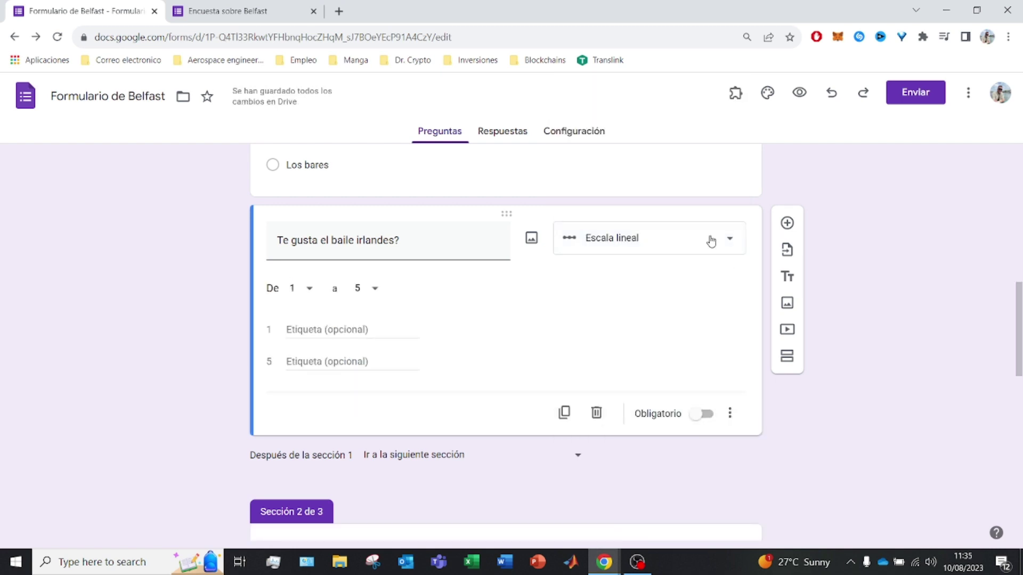
- Switch the Irish dance question to the Fecha type and check its extra options
{"action": "left_click", "coordinate": [713, 246]}
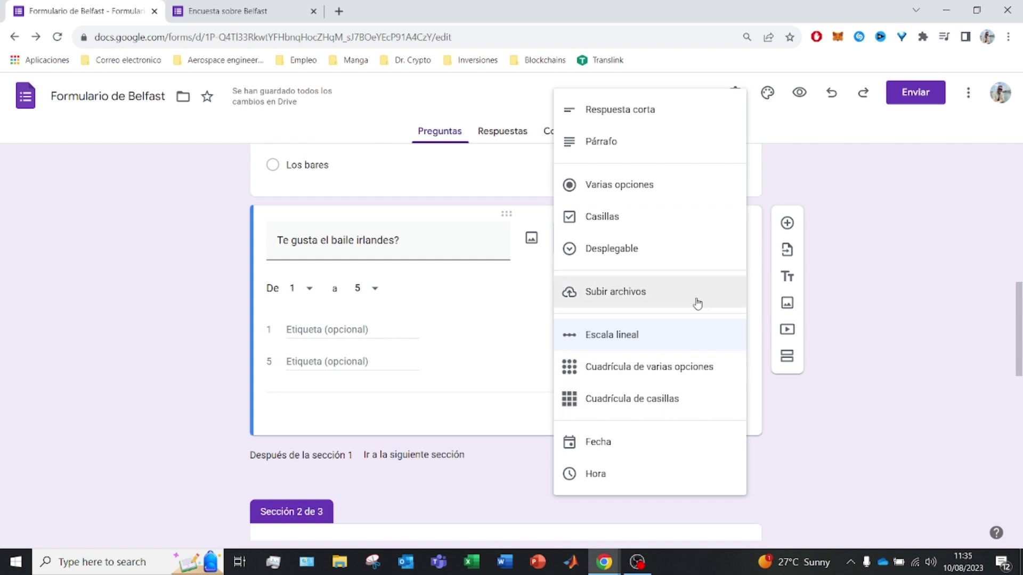
{"action": "left_click", "coordinate": [640, 444]}
{"action": "left_click", "coordinate": [730, 334]}
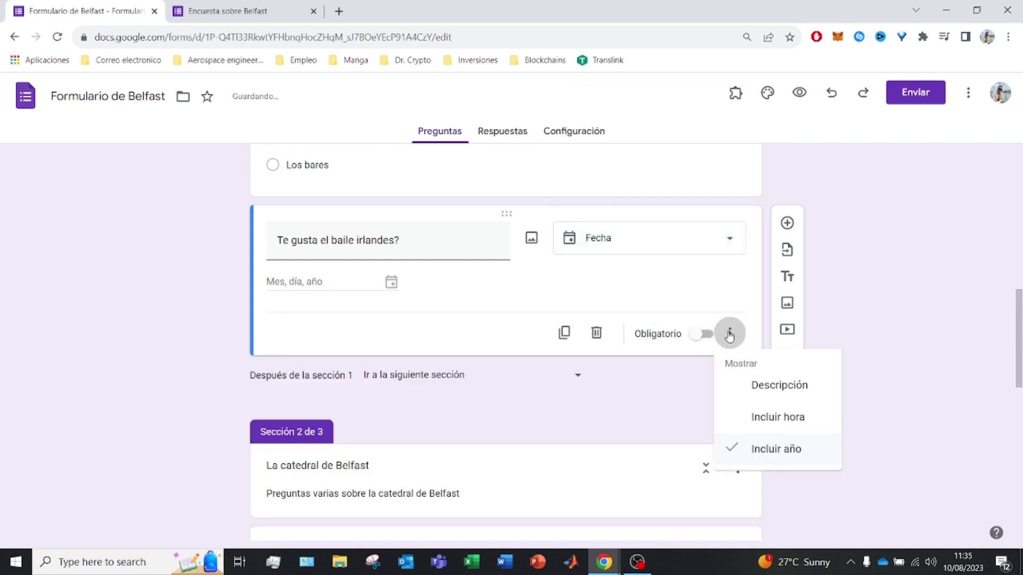
{"action": "left_click", "coordinate": [717, 252]}
- Set the Irish dance question's type to Hora and show its extra options
{"action": "left_click", "coordinate": [703, 240]}
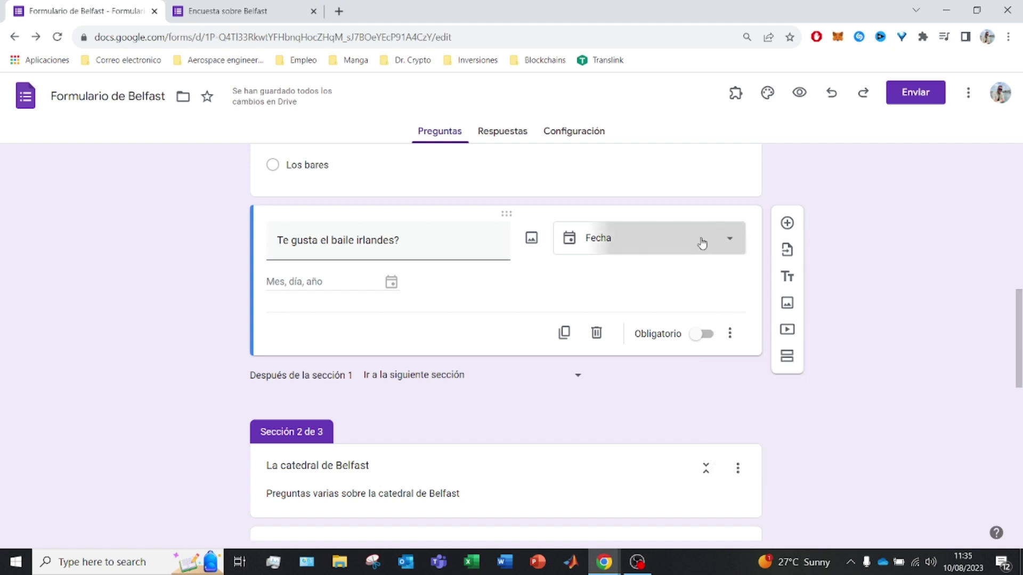
{"action": "left_click", "coordinate": [607, 476]}
{"action": "left_click", "coordinate": [729, 334]}
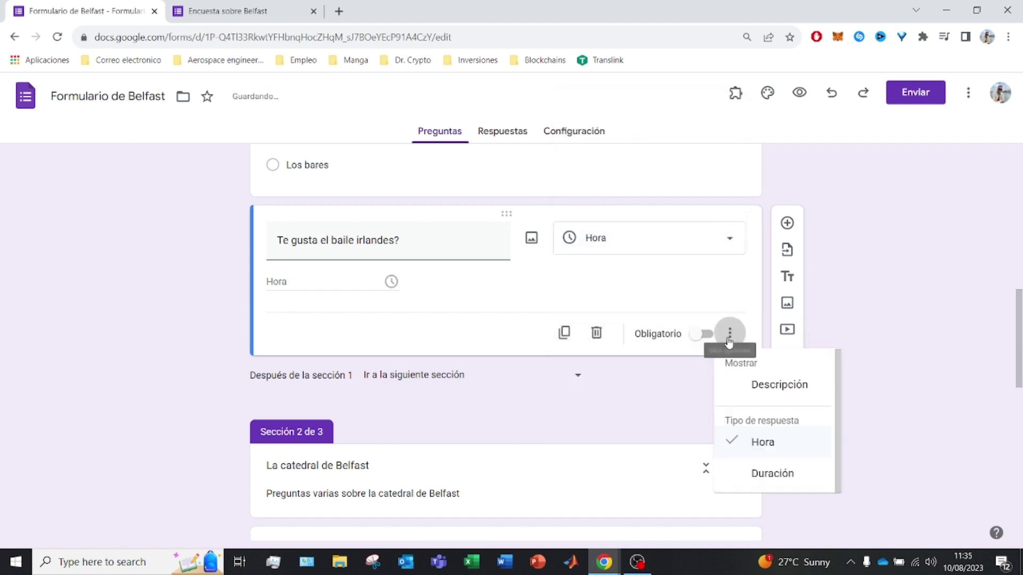